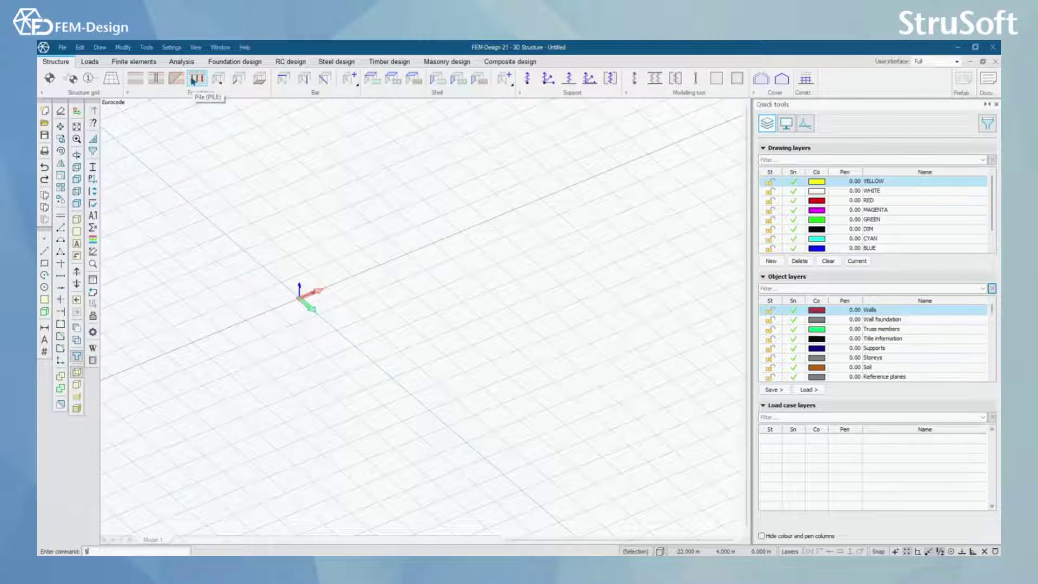
# Start defining a soil object and review the default identifier, limit depth level and default filling
pyautogui.click(136, 79)
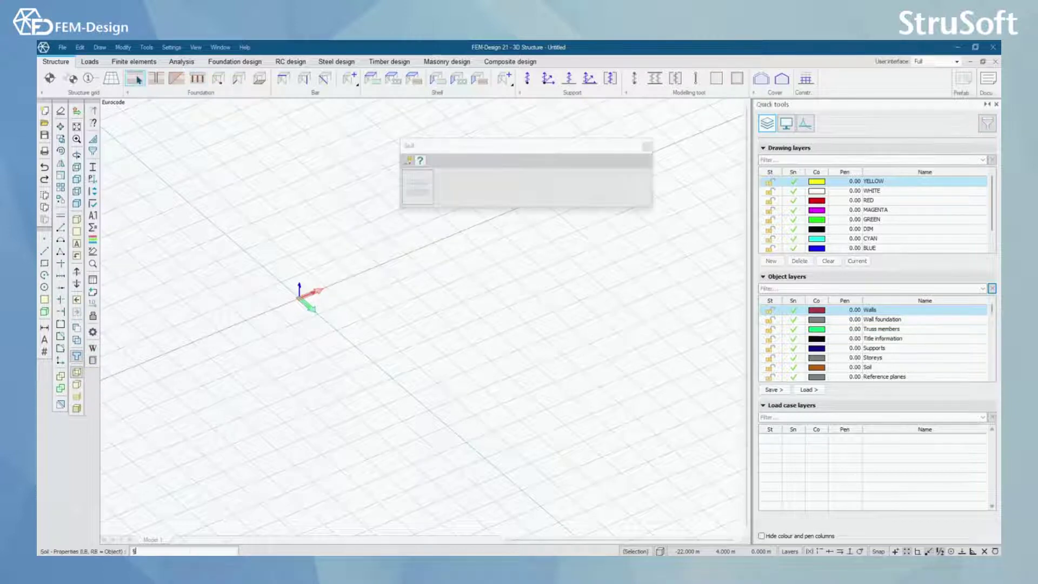
pyautogui.click(409, 161)
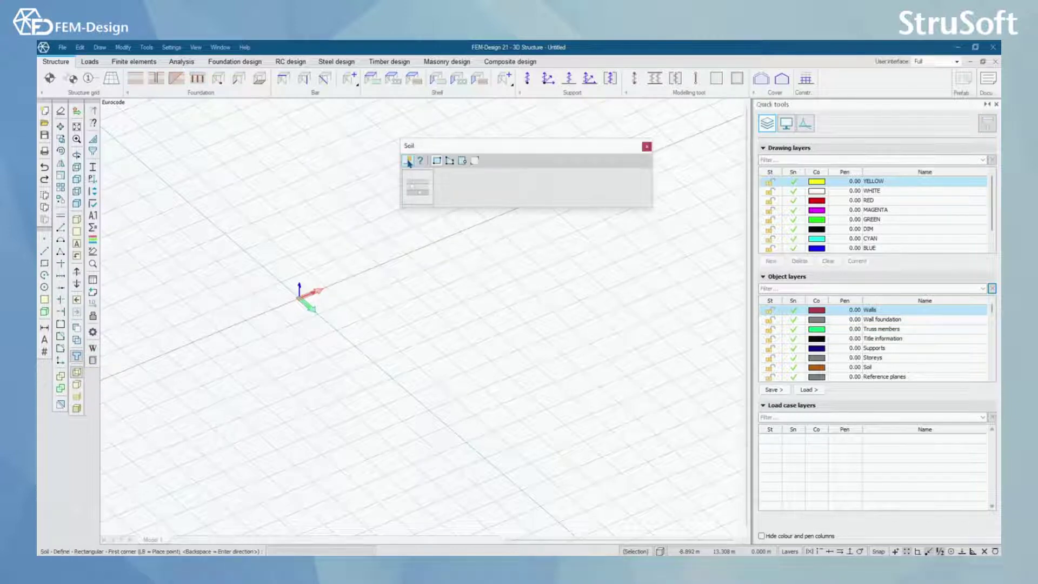
pyautogui.click(416, 189)
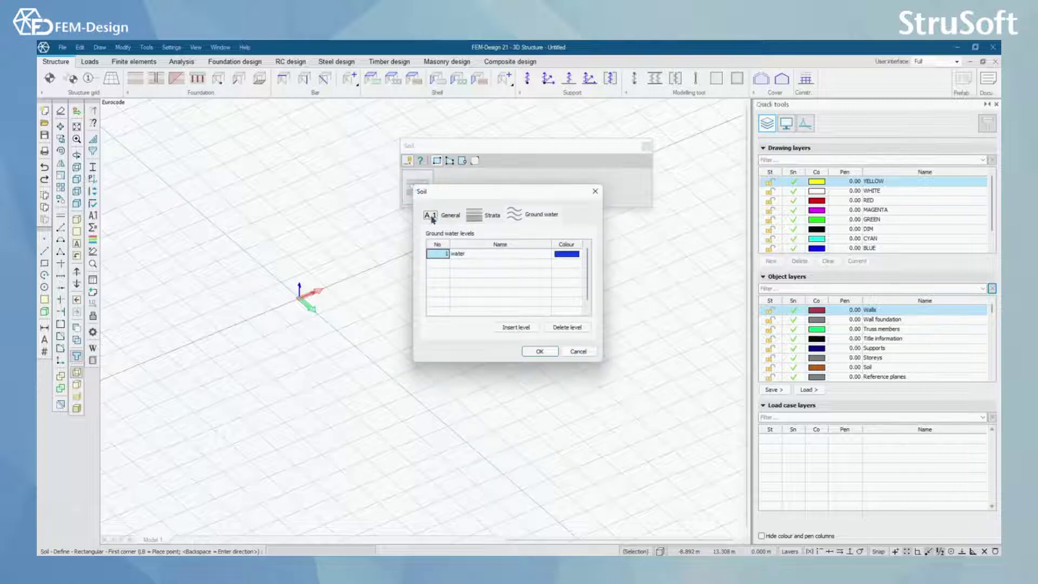
pyautogui.click(431, 215)
pyautogui.moveTo(502, 195); pyautogui.dragTo(468, 222)
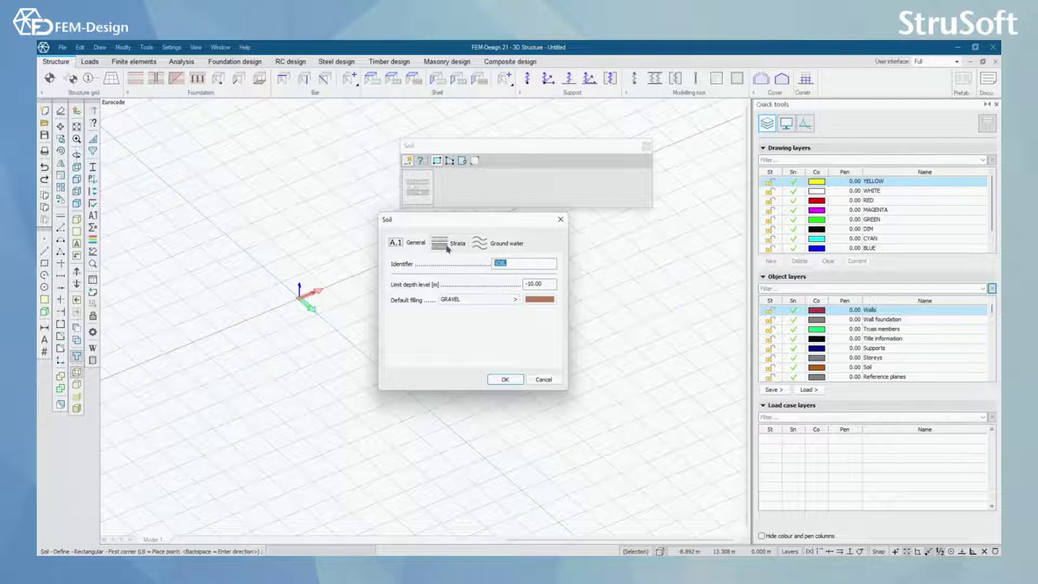
pyautogui.press('Tab')
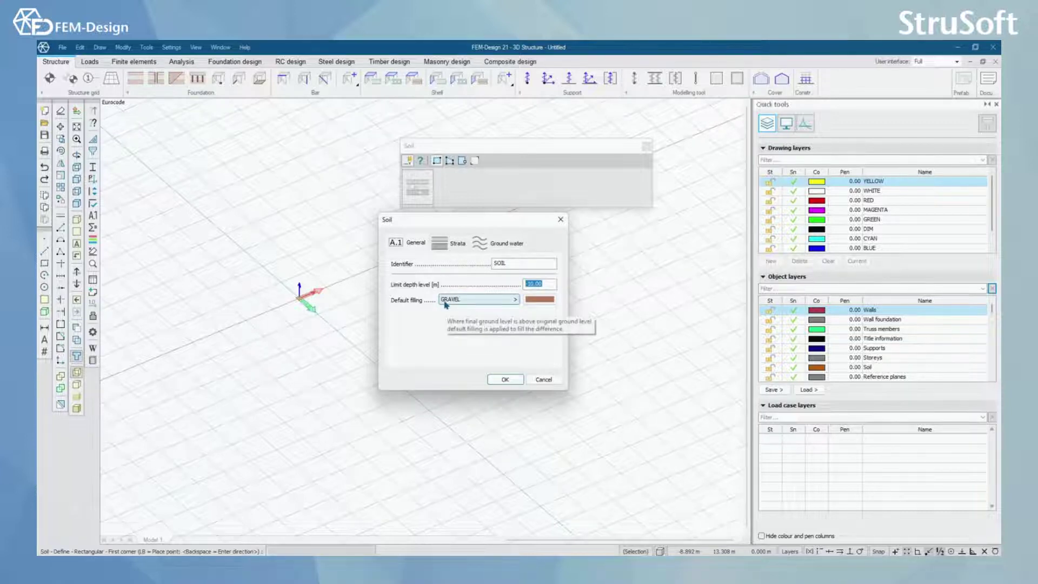
# Examine the soil strata materials, including the GRAVEL library properties and the blank form for a new material
pyautogui.click(454, 245)
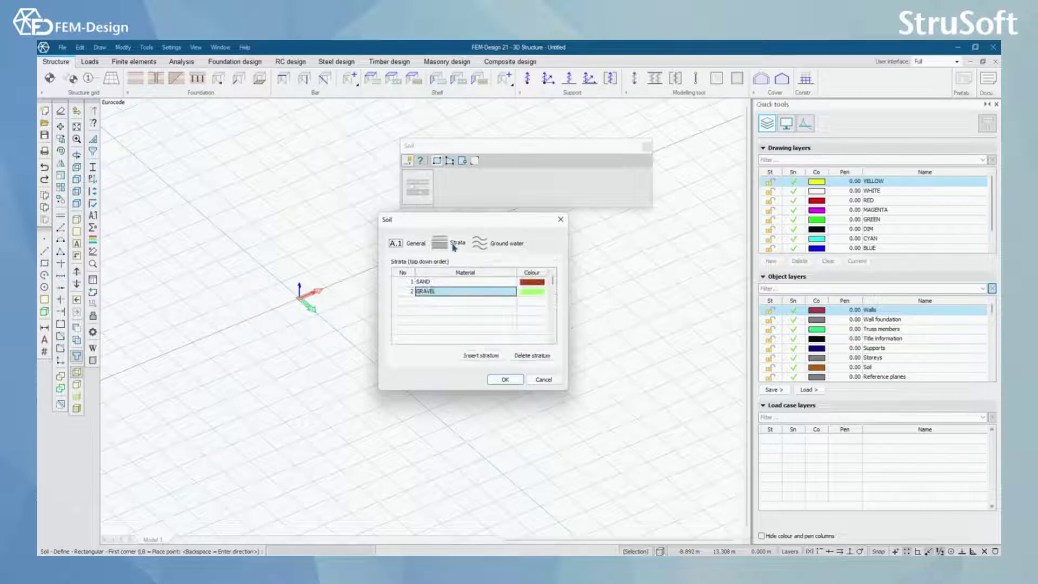
pyautogui.click(461, 281)
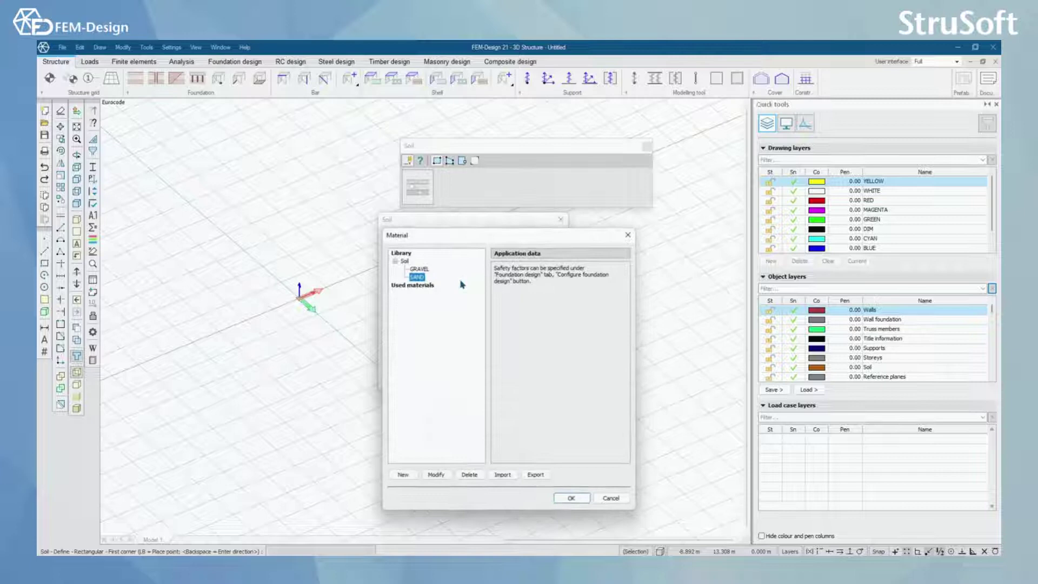
pyautogui.moveTo(463, 244); pyautogui.dragTo(661, 147)
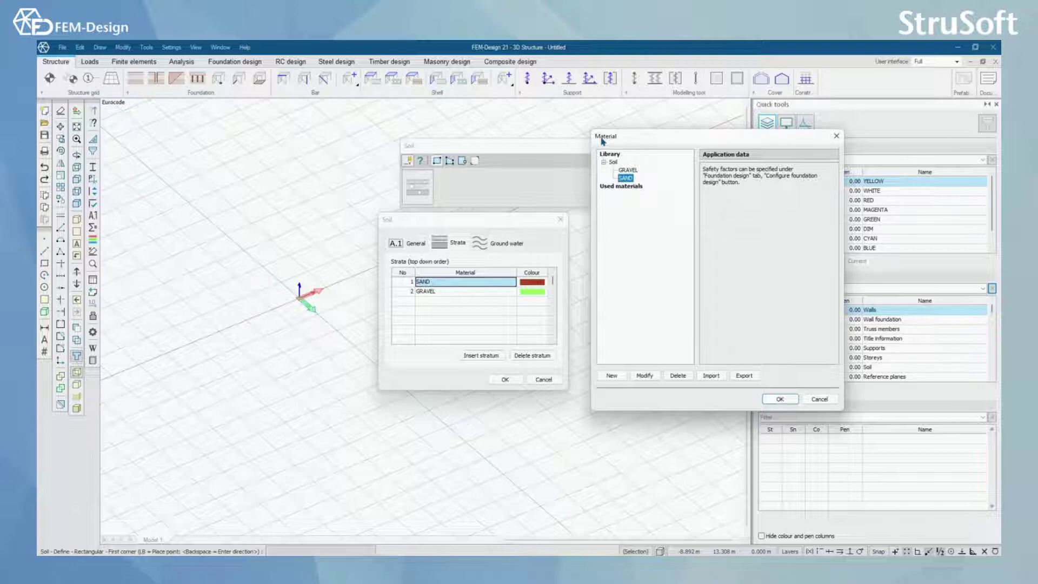
pyautogui.click(630, 171)
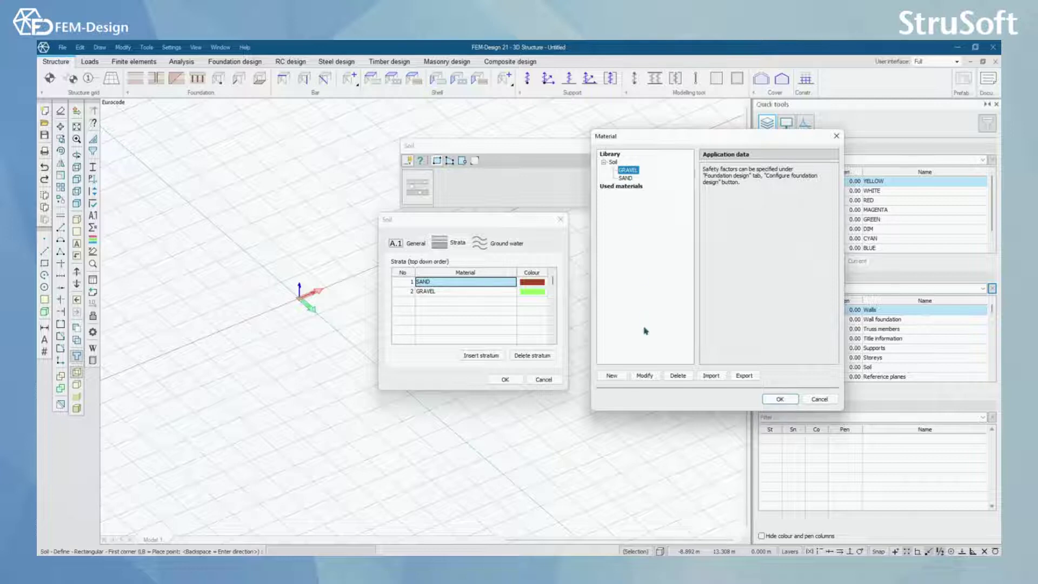
pyautogui.click(645, 375)
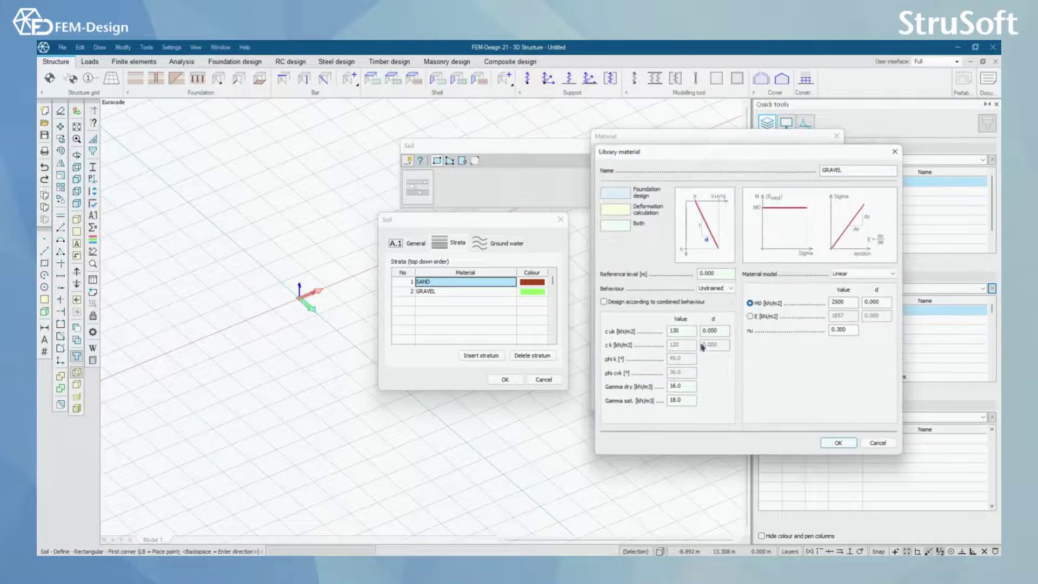
pyautogui.click(895, 151)
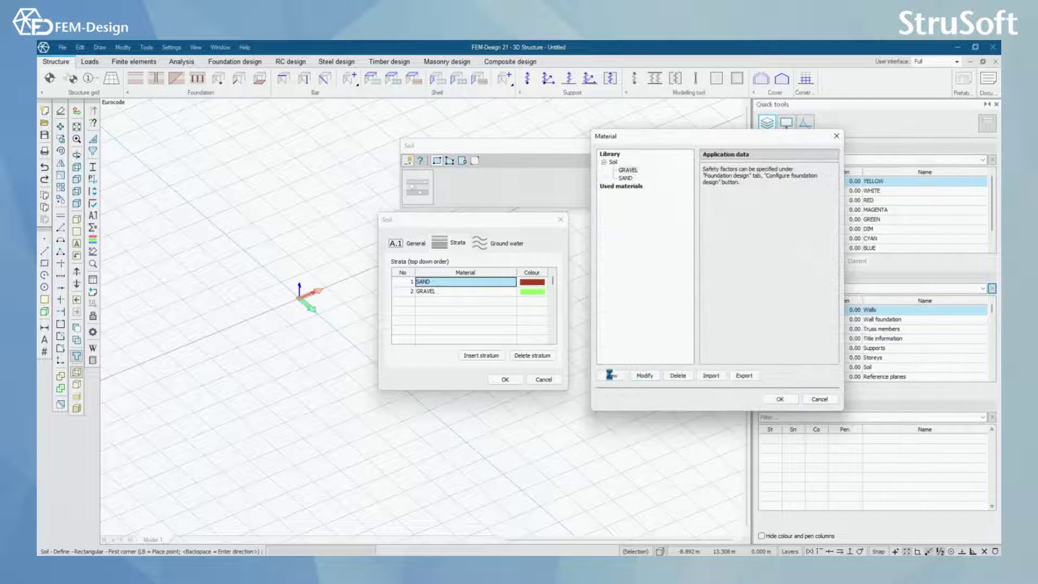
pyautogui.click(611, 376)
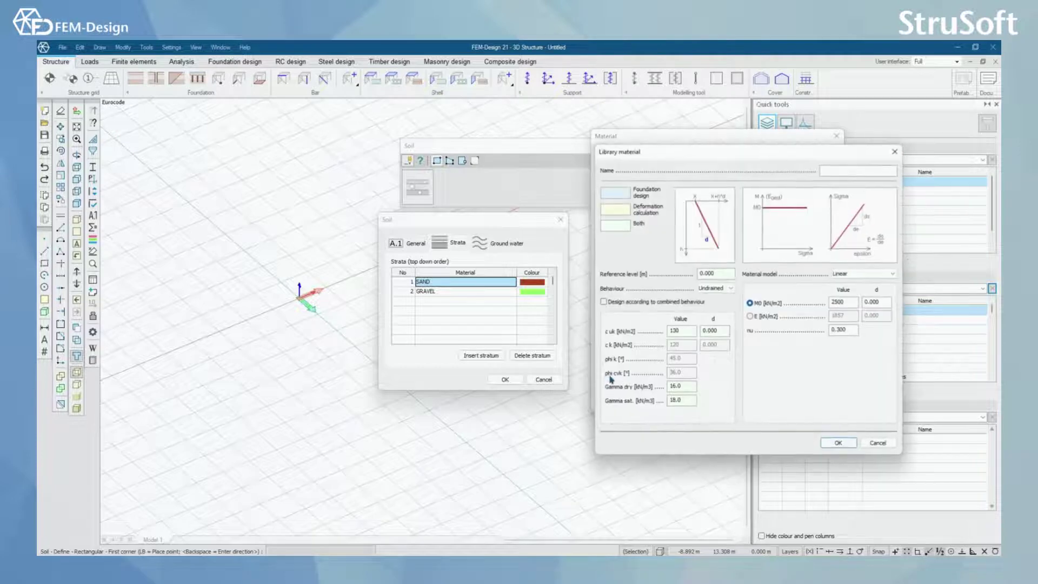
pyautogui.click(895, 151)
pyautogui.click(837, 135)
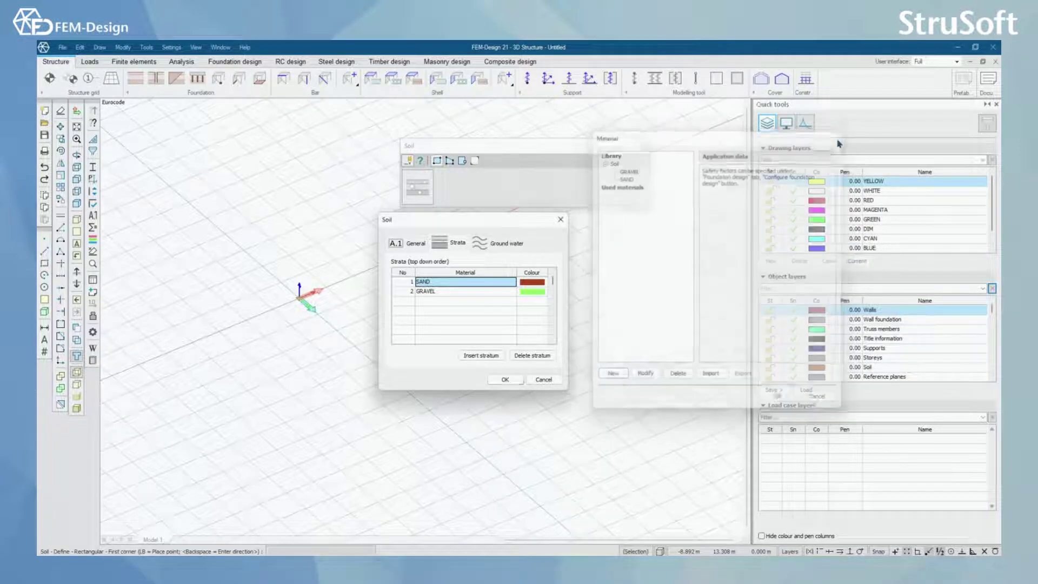
# Review the ground water levels and accept the soil settings with SAND over GRAVEL and one water level
pyautogui.click(503, 248)
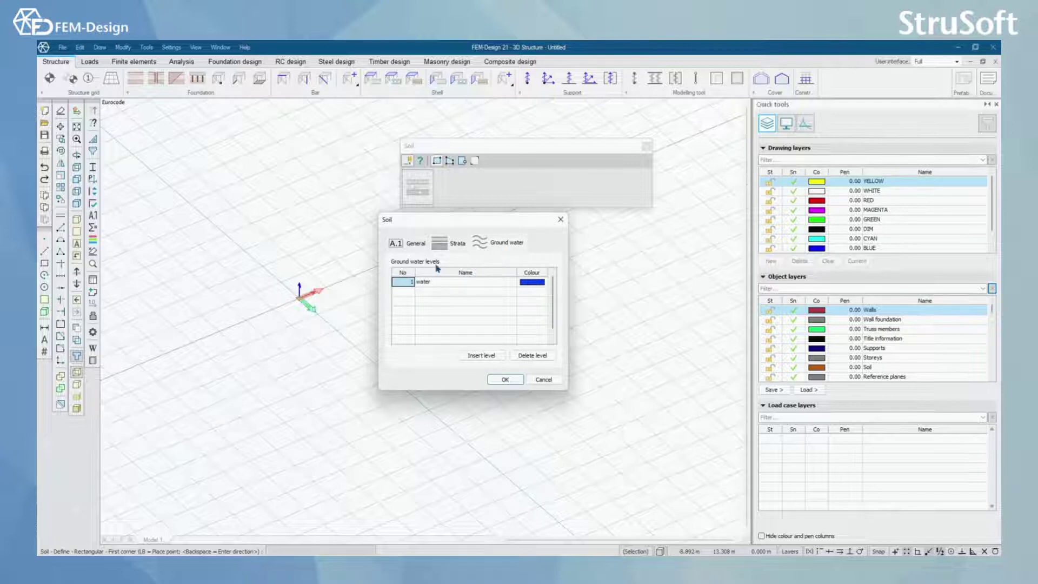
pyautogui.click(445, 286)
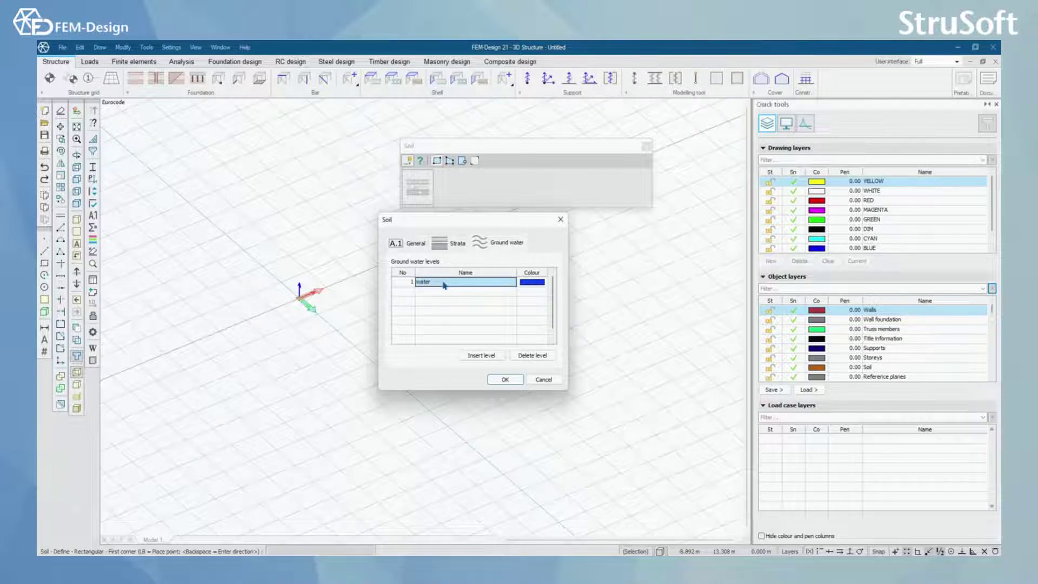
pyautogui.click(505, 379)
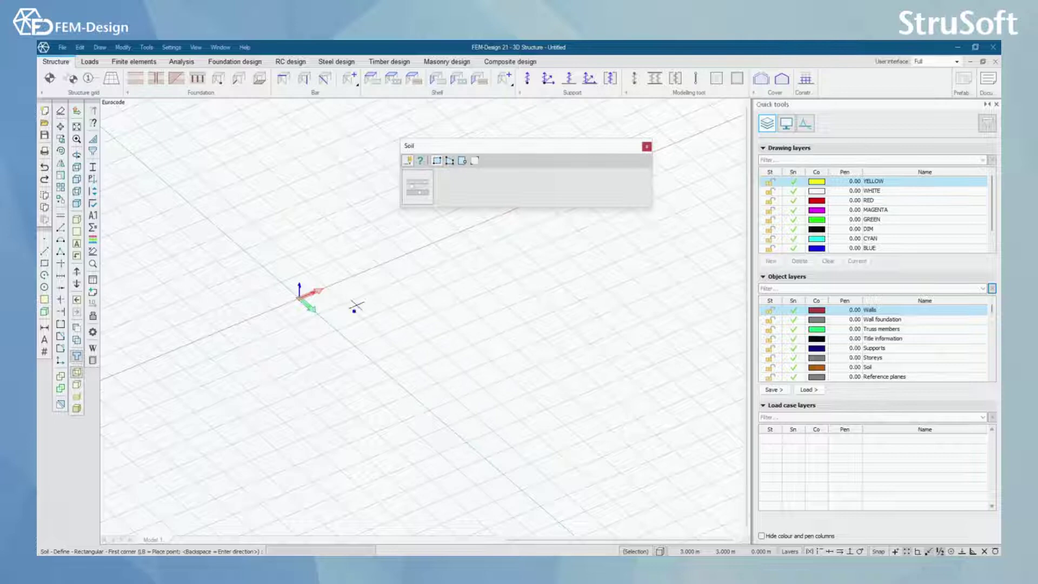
# Draw a rectangular soil region about 12 m by 12 m near the origin
pyautogui.click(345, 303)
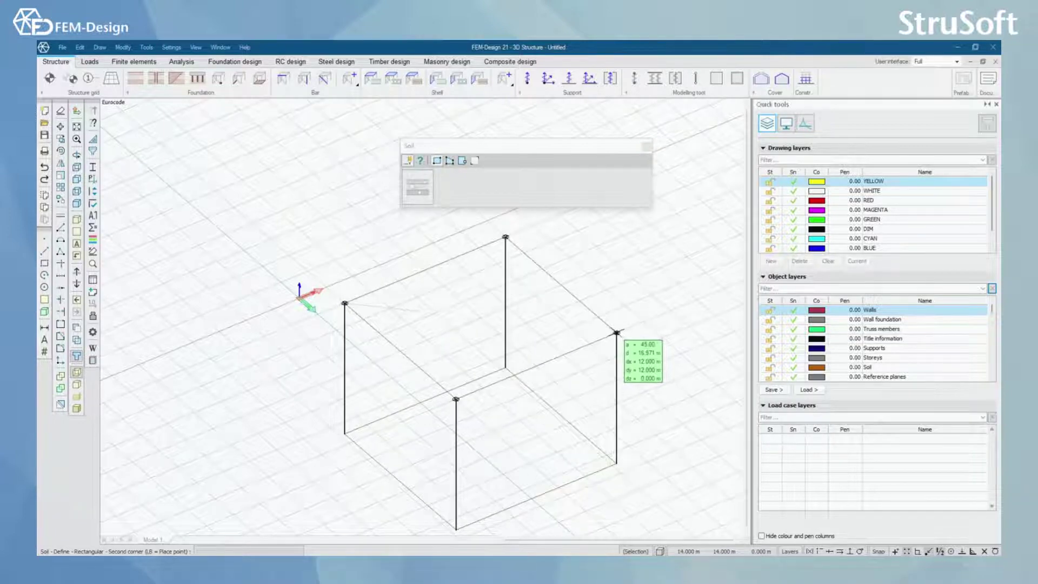
pyautogui.click(616, 333)
pyautogui.scroll(1, 432, 327)
pyautogui.moveTo(486, 363); pyautogui.dragTo(456, 333, button='middle')
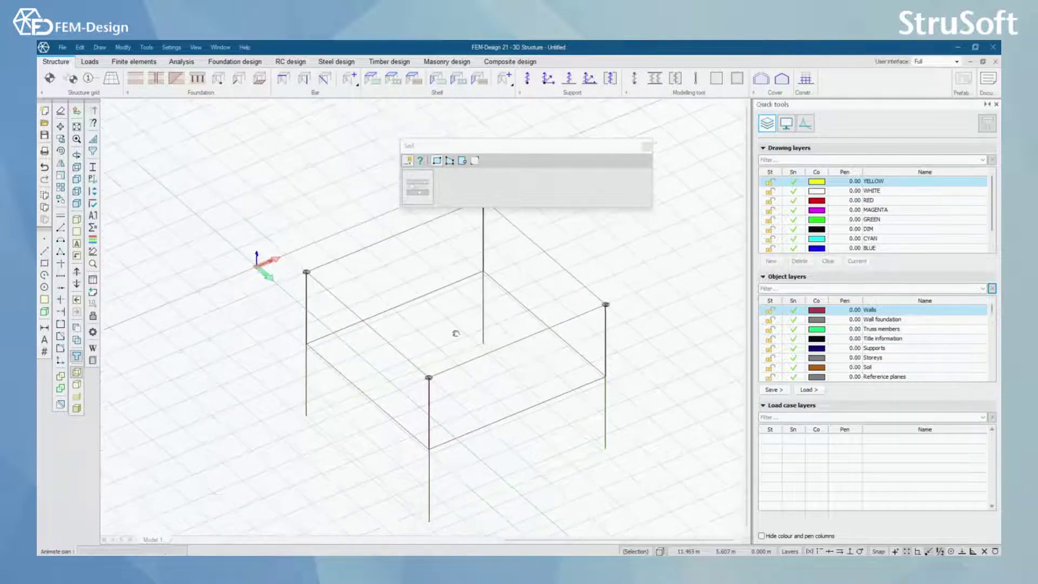
pyautogui.scroll(2, 318, 346)
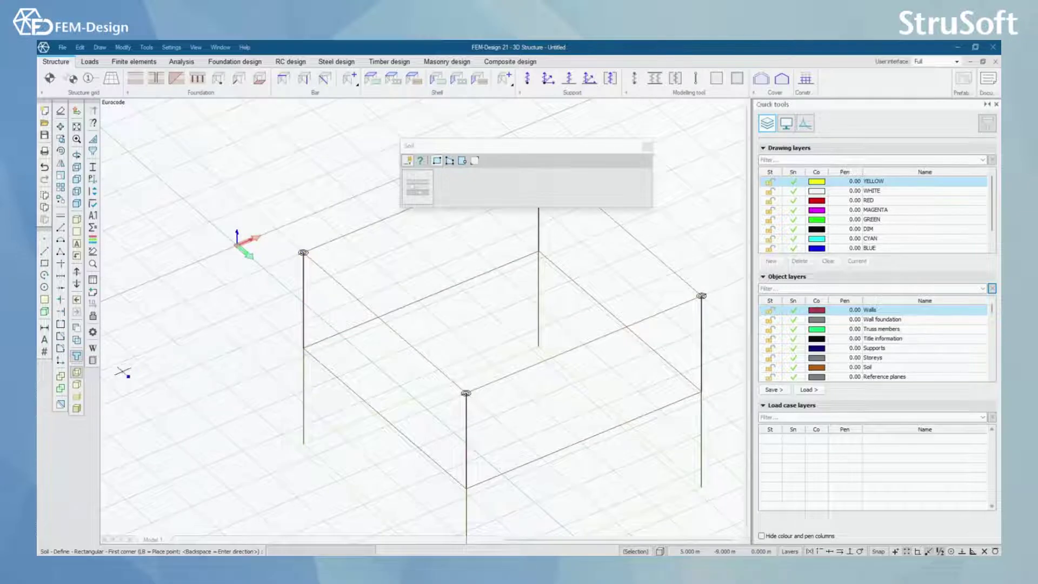
# Display the soil block with coloured, filled strata and close the Soil tool
pyautogui.click(77, 385)
pyautogui.moveTo(466, 378)
pyautogui.keyDown('shift'); pyautogui.mouseDown(button='middle')
pyautogui.moveTo(463, 291)
pyautogui.moveTo(437, 408)
pyautogui.mouseUp(button='middle'); pyautogui.keyUp('shift')
pyautogui.scroll(-3, 486, 340)
pyautogui.keyDown('shift'); pyautogui.moveTo(510, 339); pyautogui.dragTo(430, 325, button='middle'); pyautogui.keyUp('shift')
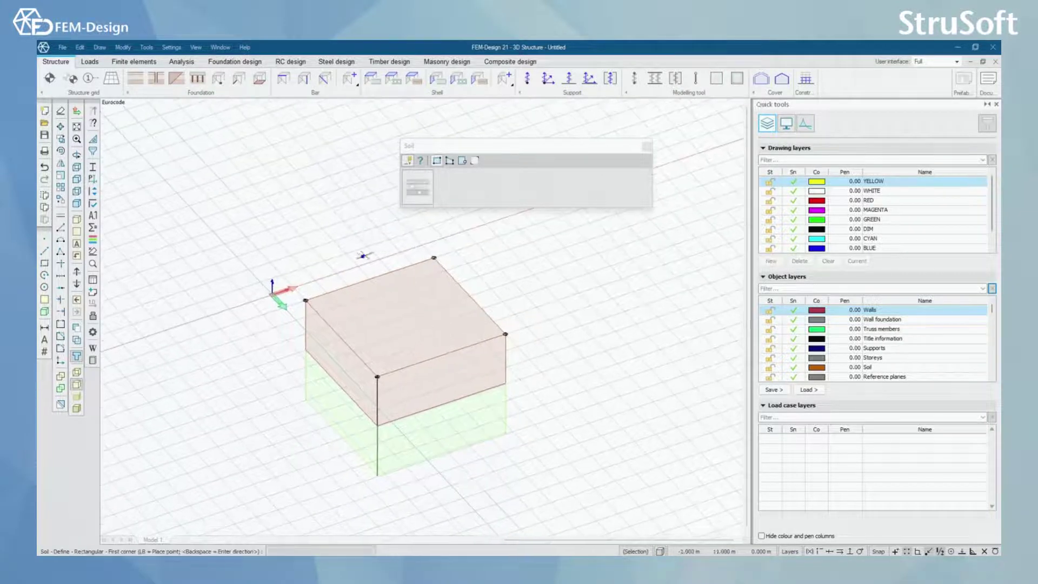
pyautogui.click(646, 149)
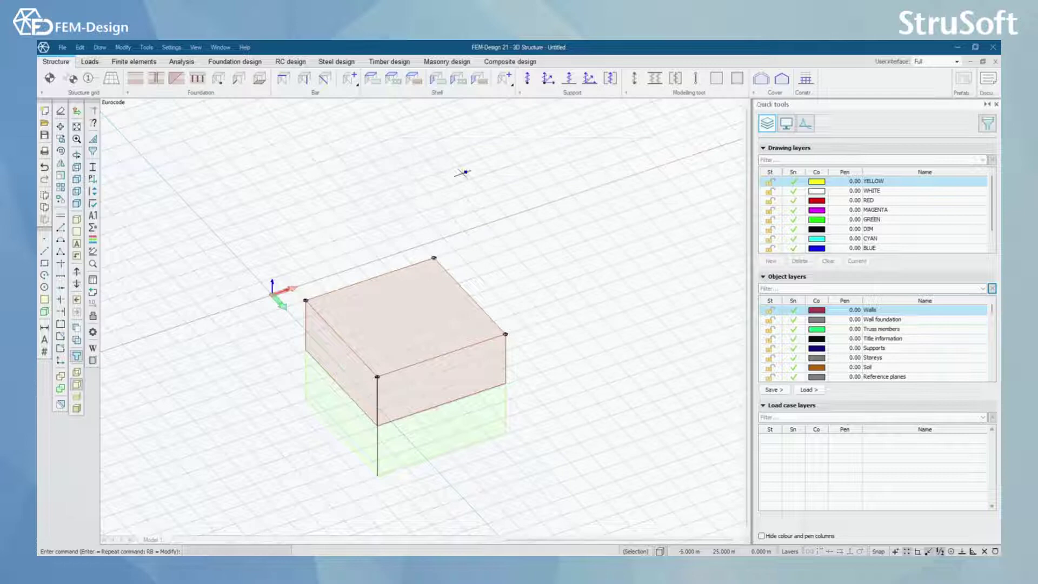
# Edit the properties of the two boreholes on the soil block's far X side and lower the top level of their GRAVEL stratum
pyautogui.click(155, 80)
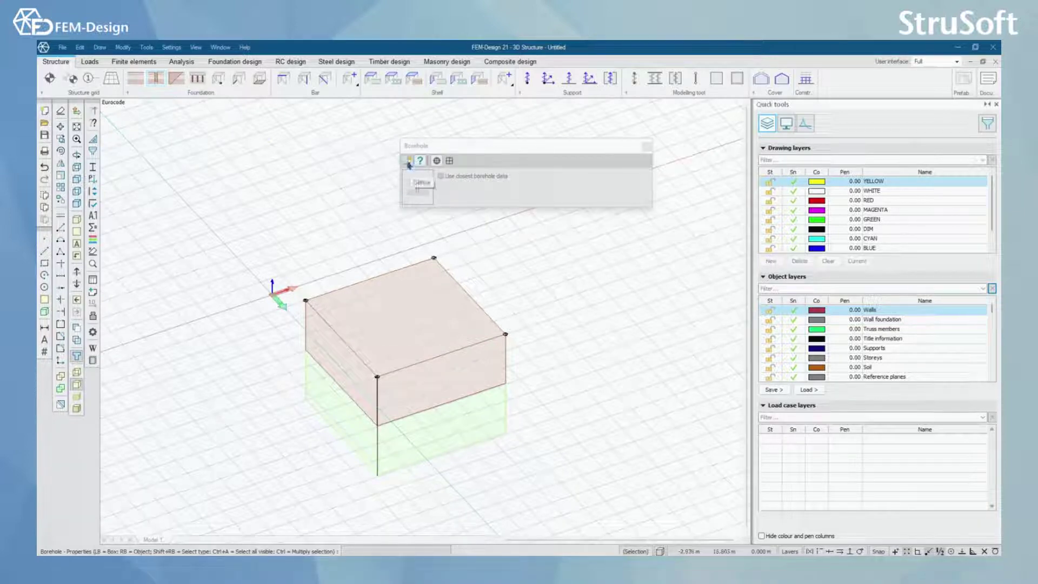
pyautogui.scroll(3, 362, 319)
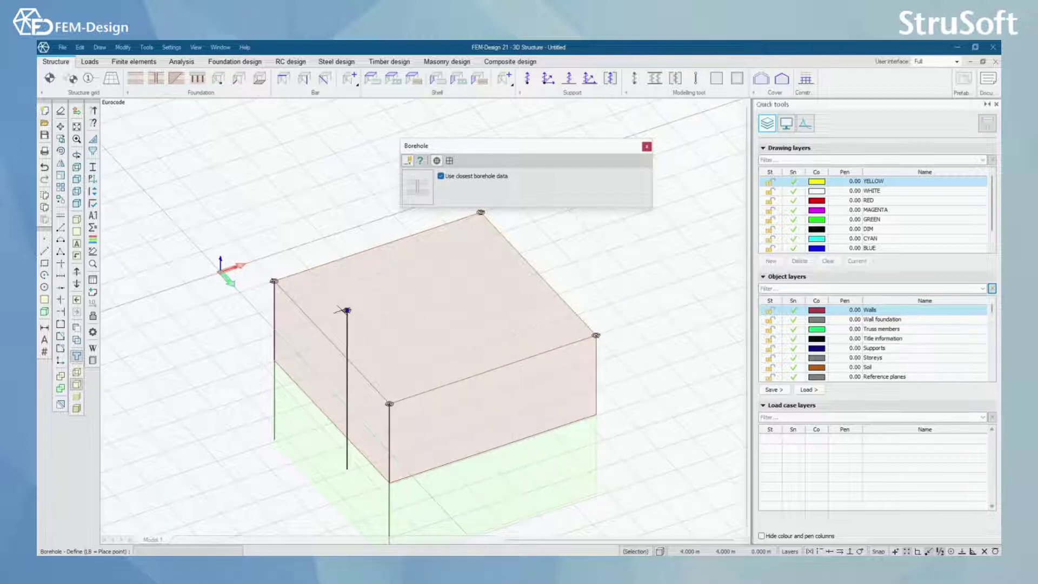
pyautogui.click(421, 162)
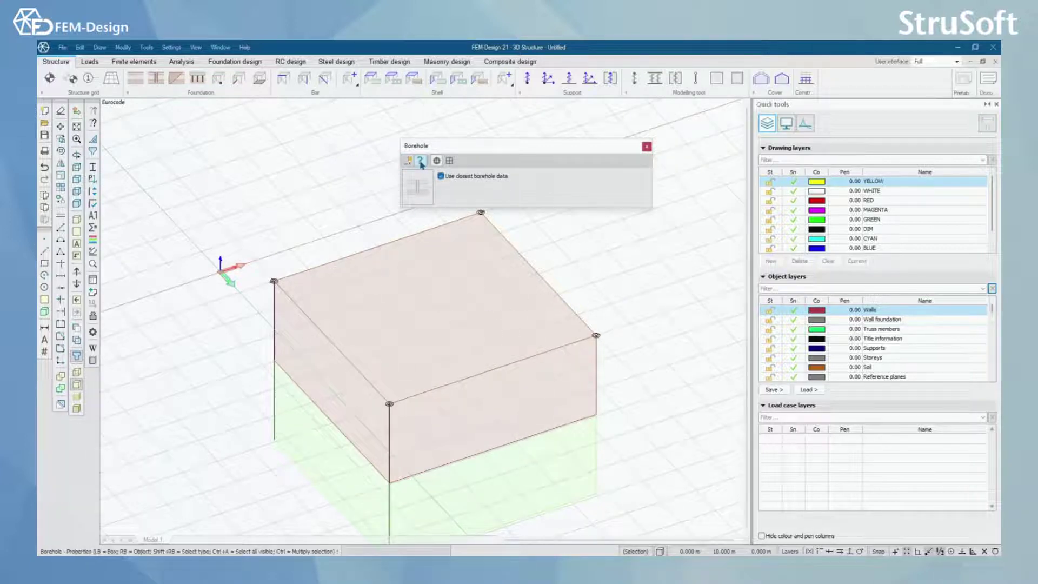
pyautogui.scroll(-2, 540, 356)
pyautogui.keyDown('shift'); pyautogui.moveTo(540, 356); pyautogui.dragTo(482, 304, button='middle'); pyautogui.keyUp('shift')
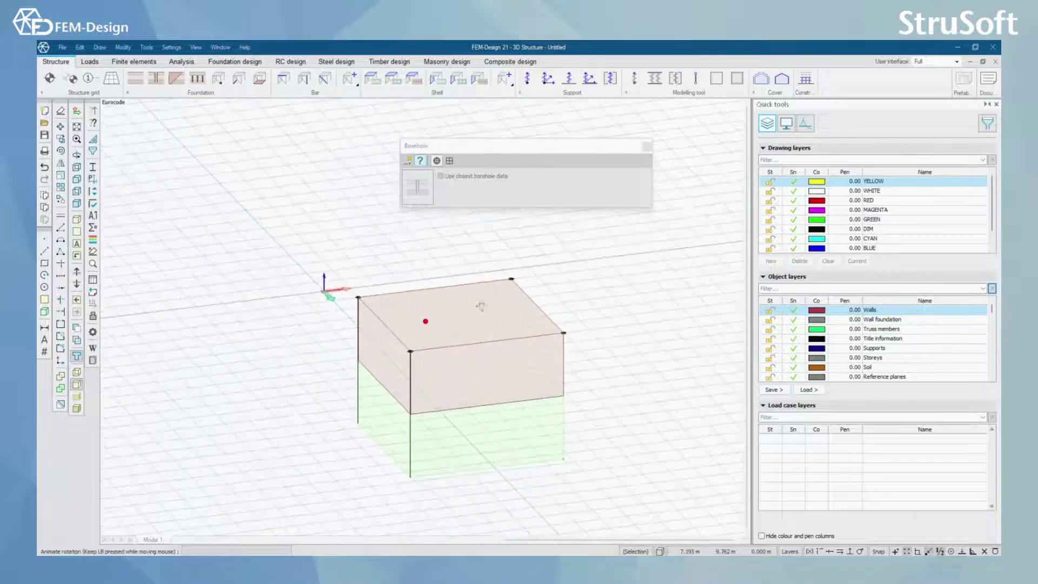
pyautogui.click(602, 238)
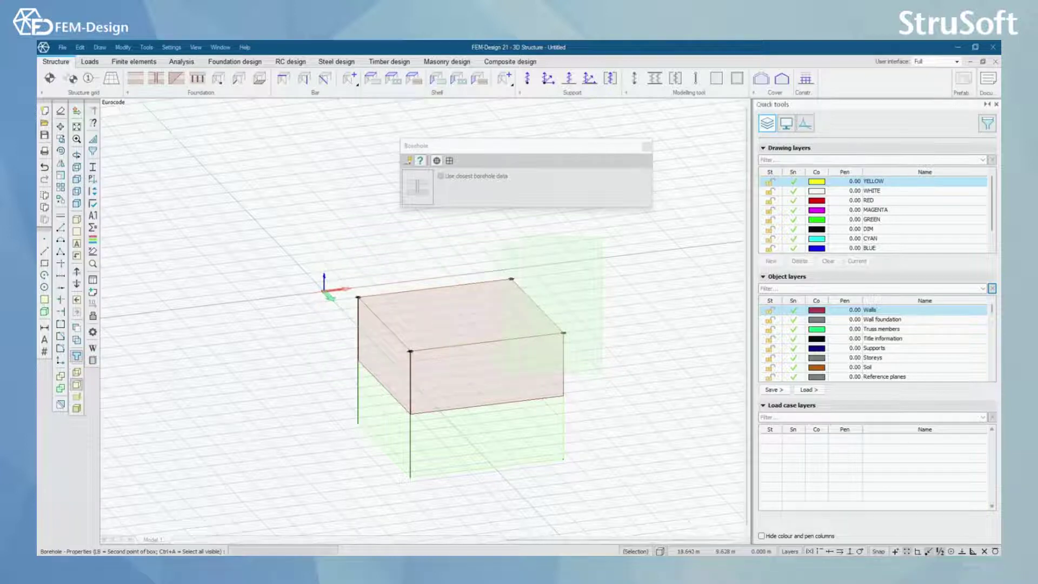
pyautogui.click(498, 371)
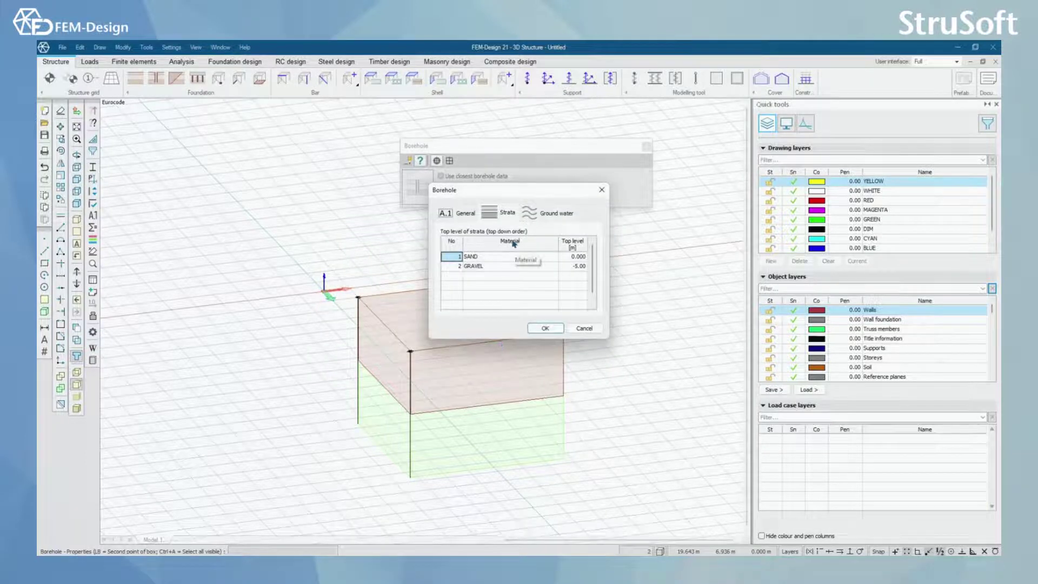
pyautogui.click(577, 268)
pyautogui.click(576, 266)
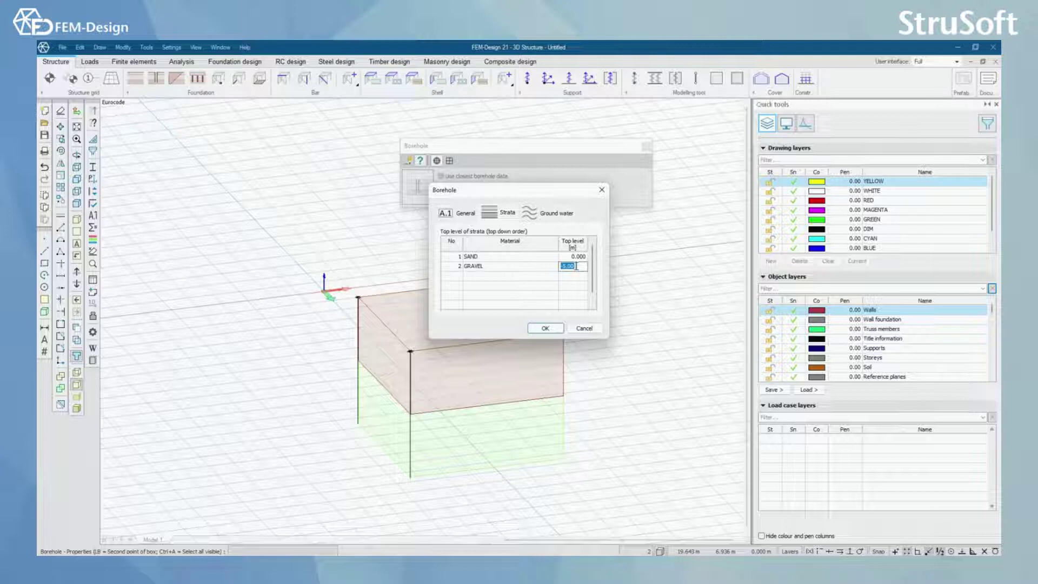
pyautogui.write('-7')
pyautogui.click(543, 331)
# Add a borehole at the midpoint of the soil block's edge nearest the Y axis, using the closest borehole data
pyautogui.scroll(2, 561, 423)
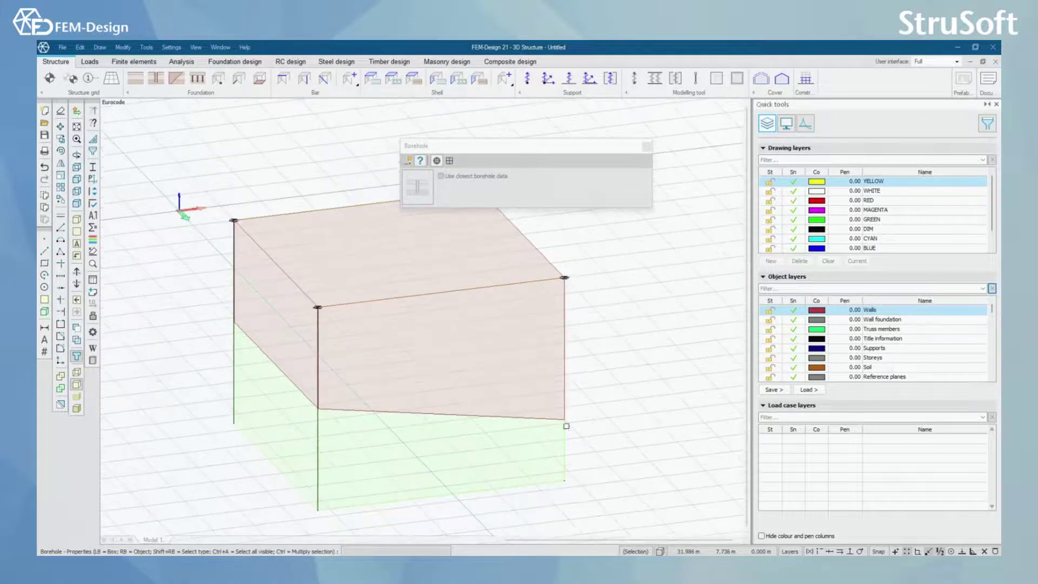
pyautogui.keyDown('shift'); pyautogui.moveTo(566, 426); pyautogui.dragTo(519, 475, button='middle'); pyautogui.keyUp('shift')
pyautogui.scroll(-1, 475, 365)
pyautogui.scroll(-2, 474, 410)
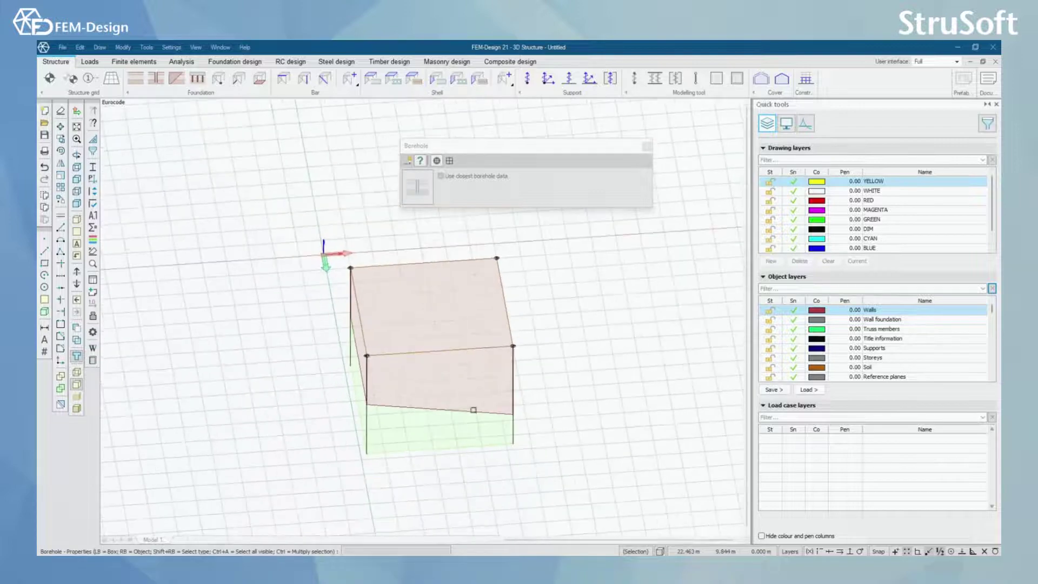
pyautogui.keyDown('shift'); pyautogui.moveTo(475, 412); pyautogui.dragTo(503, 412, button='middle'); pyautogui.keyUp('shift')
pyautogui.scroll(2, 505, 393)
pyautogui.click(409, 161)
pyautogui.keyDown('shift'); pyautogui.moveTo(462, 312); pyautogui.dragTo(478, 303, button='middle'); pyautogui.keyUp('shift')
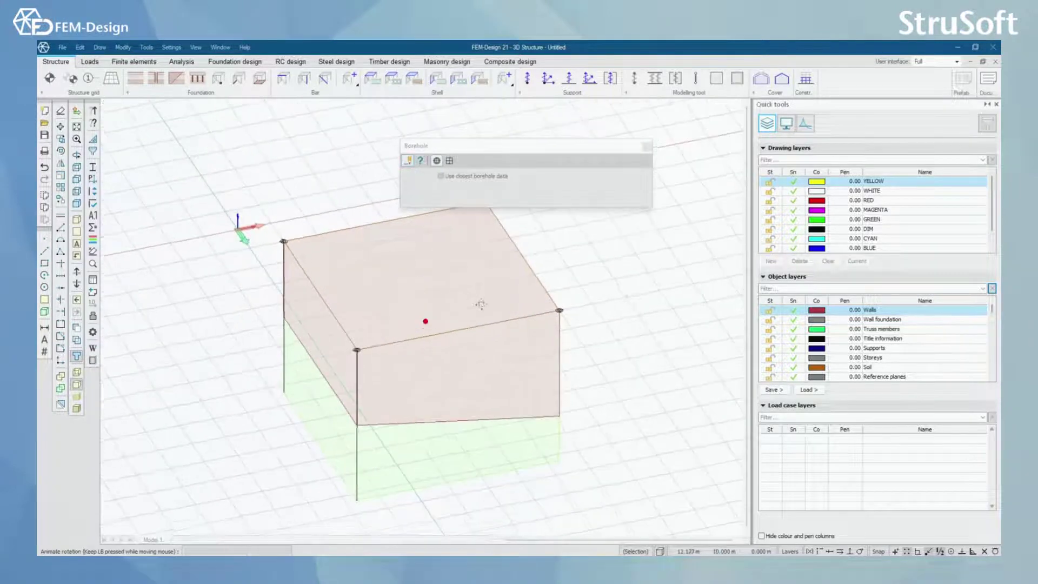
pyautogui.click(321, 296)
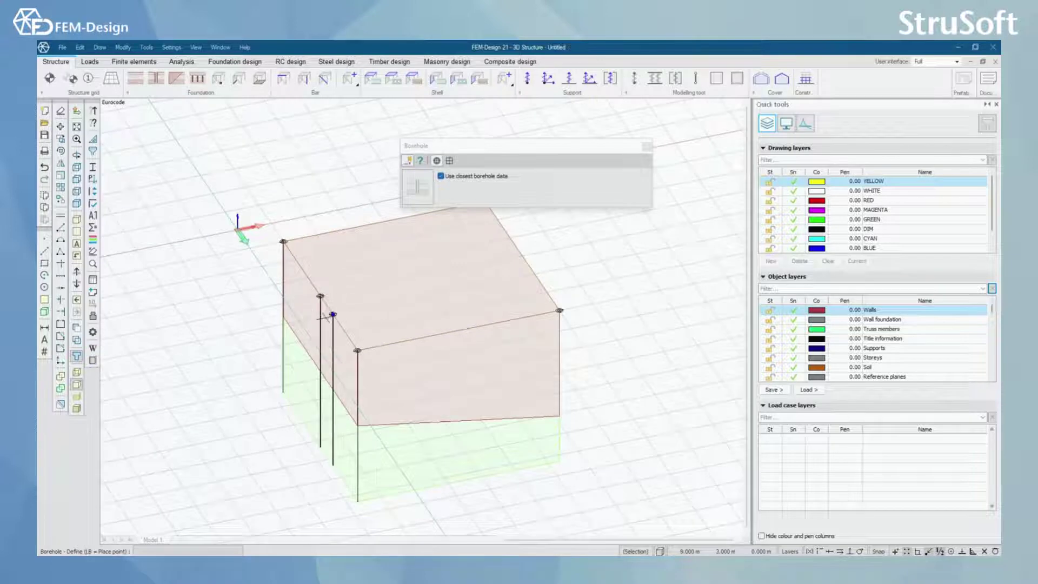
# Lower the top level of the GRAVEL stratum in the borehole at the midpoint of the block's edge, and close the Borehole tool
pyautogui.moveTo(381, 377); pyautogui.dragTo(488, 386, button='middle')
pyautogui.scroll(1, 483, 386)
pyautogui.click(421, 161)
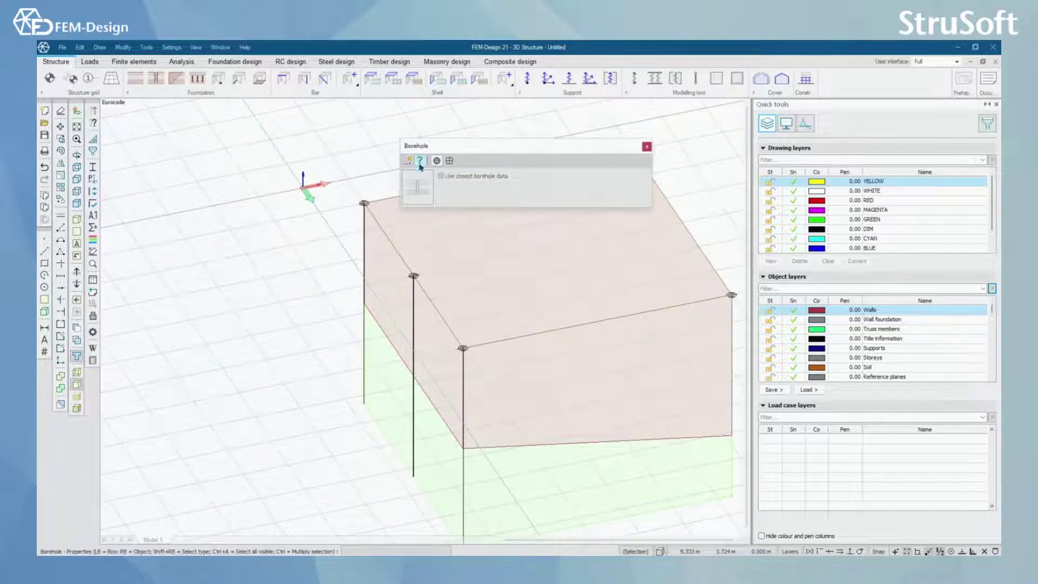
pyautogui.click(414, 299)
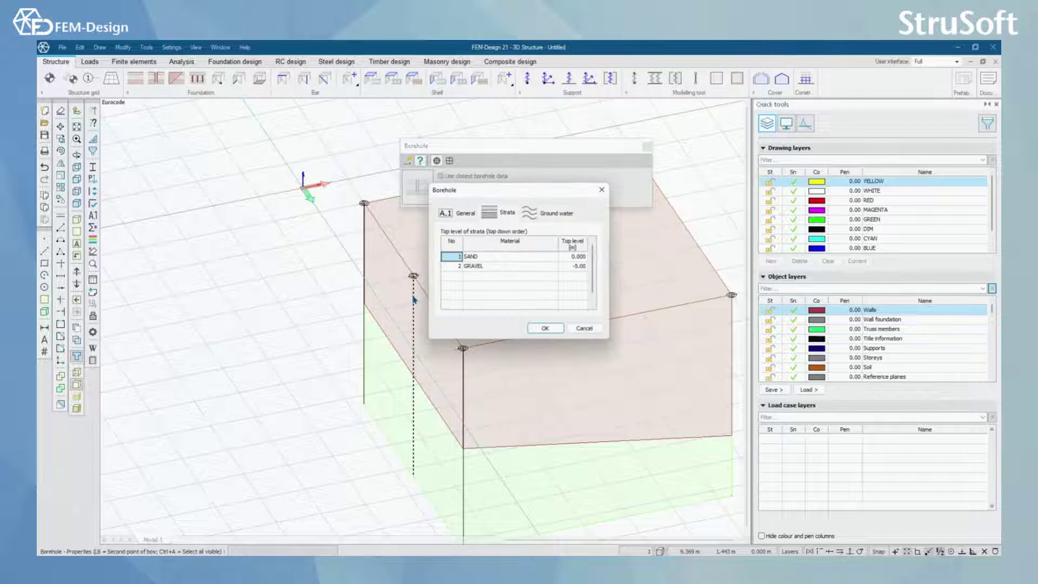
pyautogui.moveTo(530, 194); pyautogui.dragTo(560, 212)
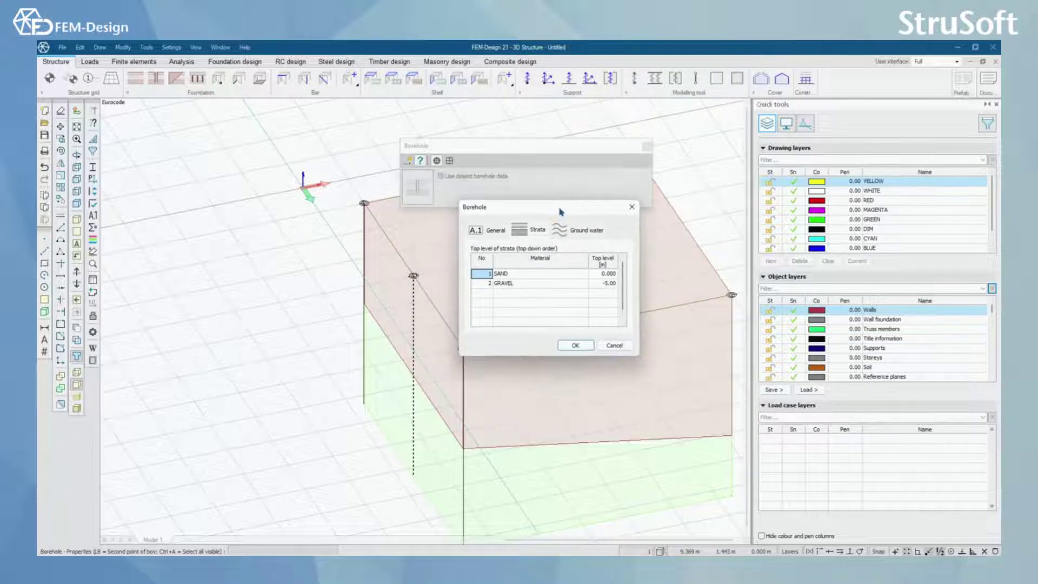
pyautogui.doubleClick(606, 282)
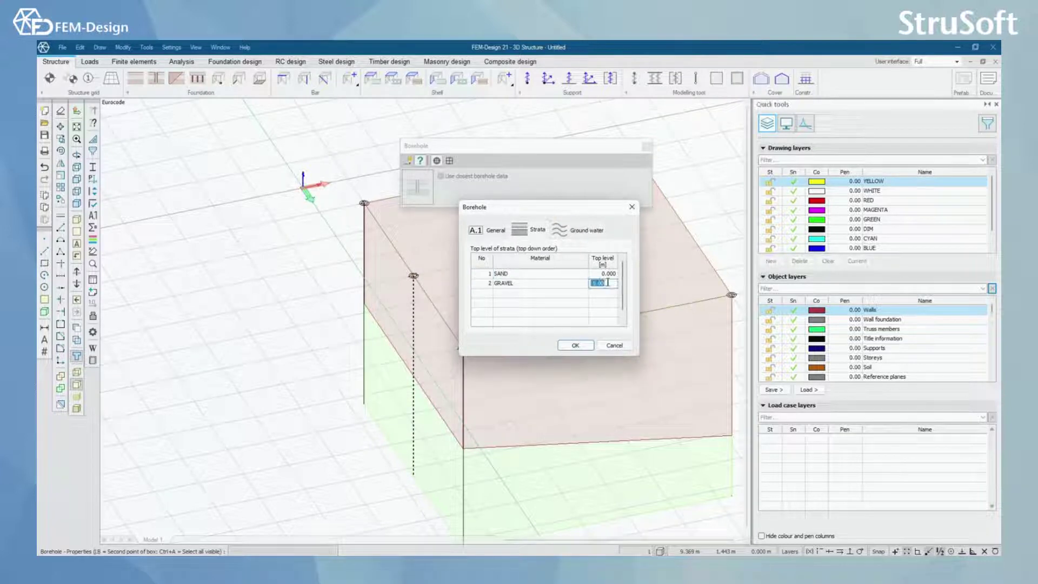
pyautogui.write('-6')
pyautogui.click(575, 345)
pyautogui.moveTo(417, 417); pyautogui.dragTo(474, 352)
pyautogui.scroll(5, 474, 352)
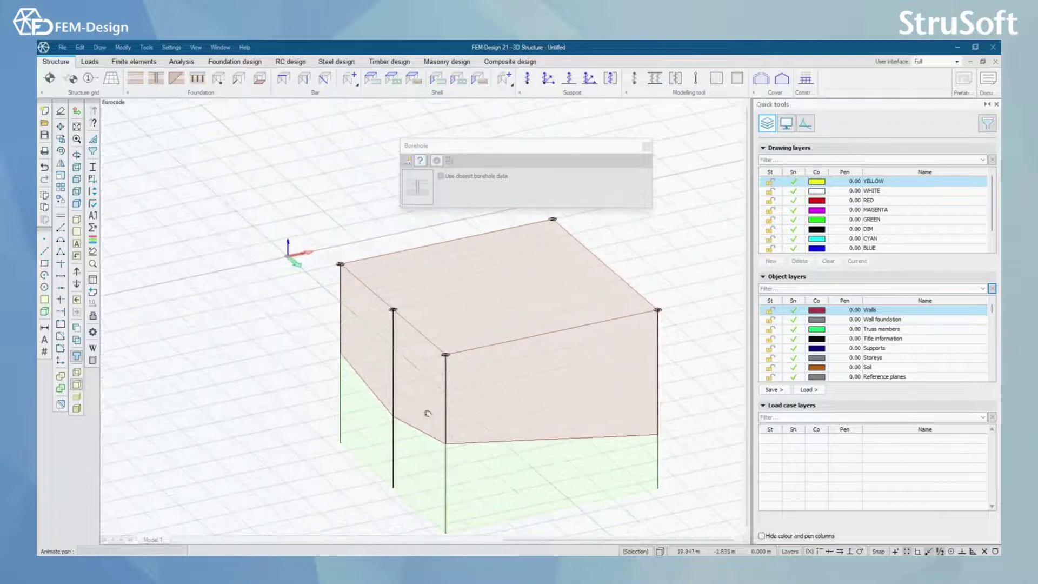
pyautogui.scroll(-5, 403, 400)
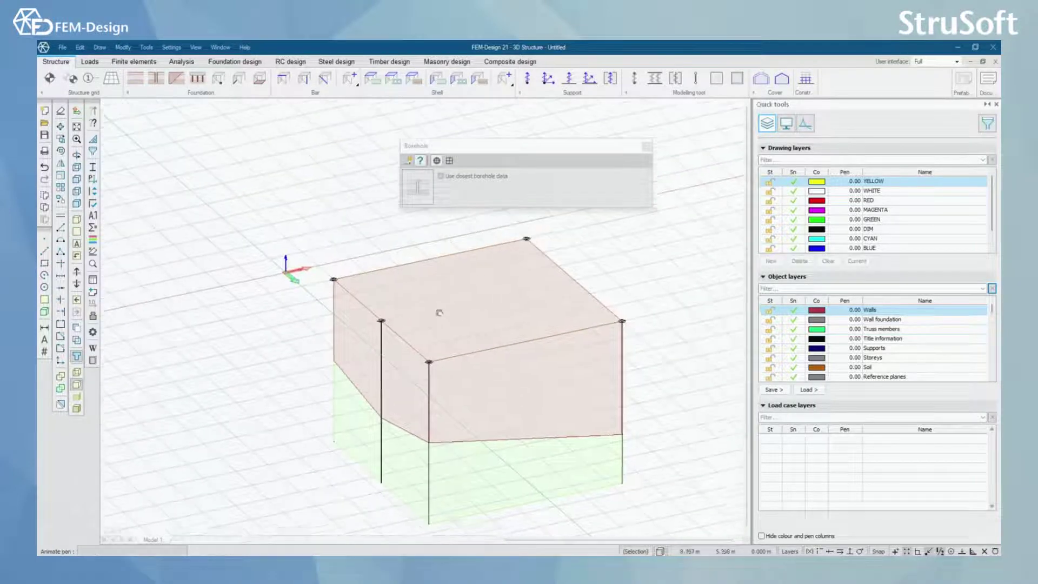
pyautogui.click(647, 147)
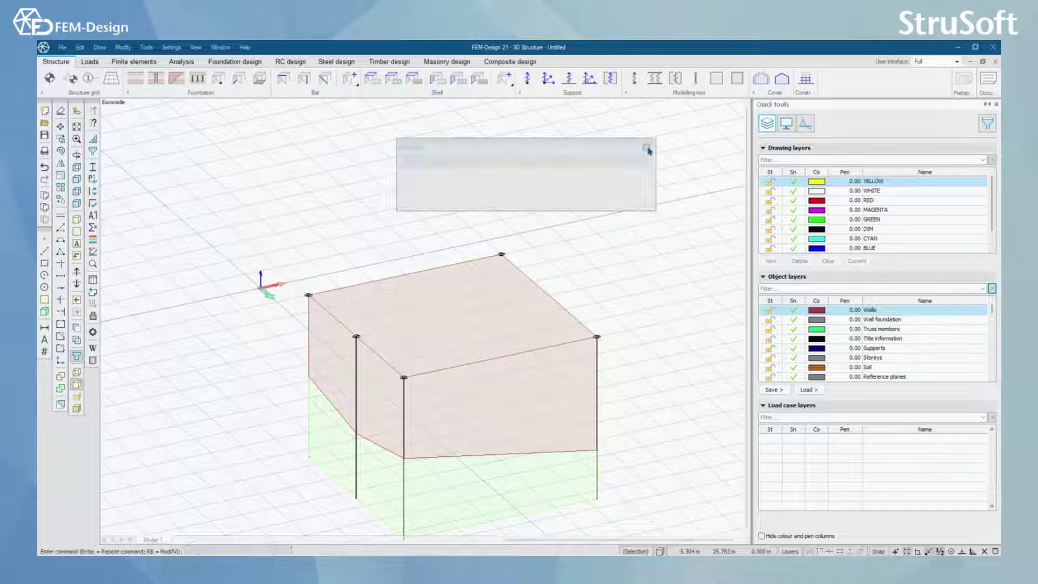
# Open the Filling tool's define mode and review the default material, top level and bottom level of a filling region
pyautogui.click(176, 81)
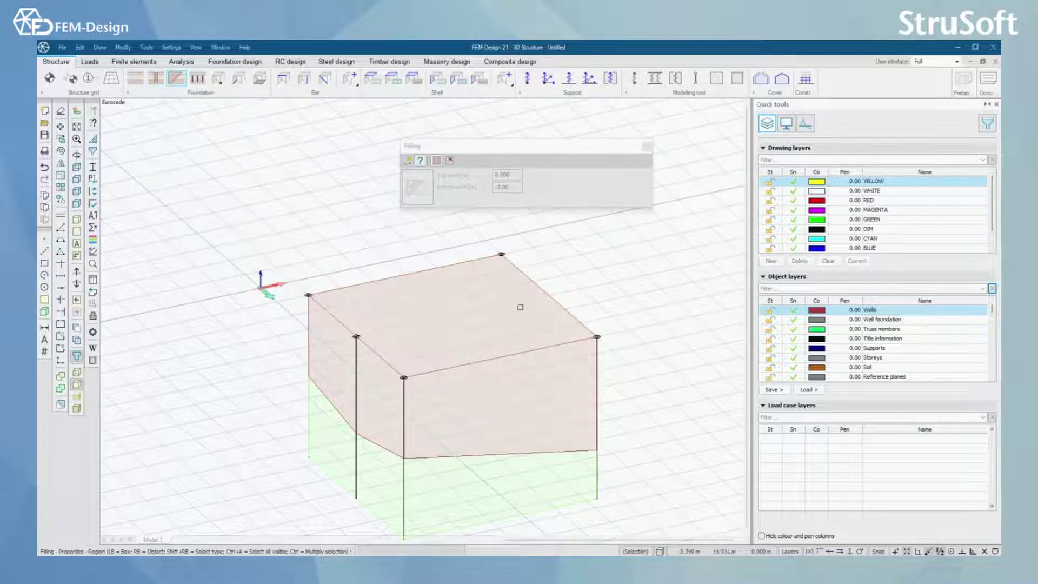
pyautogui.moveTo(519, 306); pyautogui.dragTo(468, 334, button='middle')
pyautogui.click(410, 160)
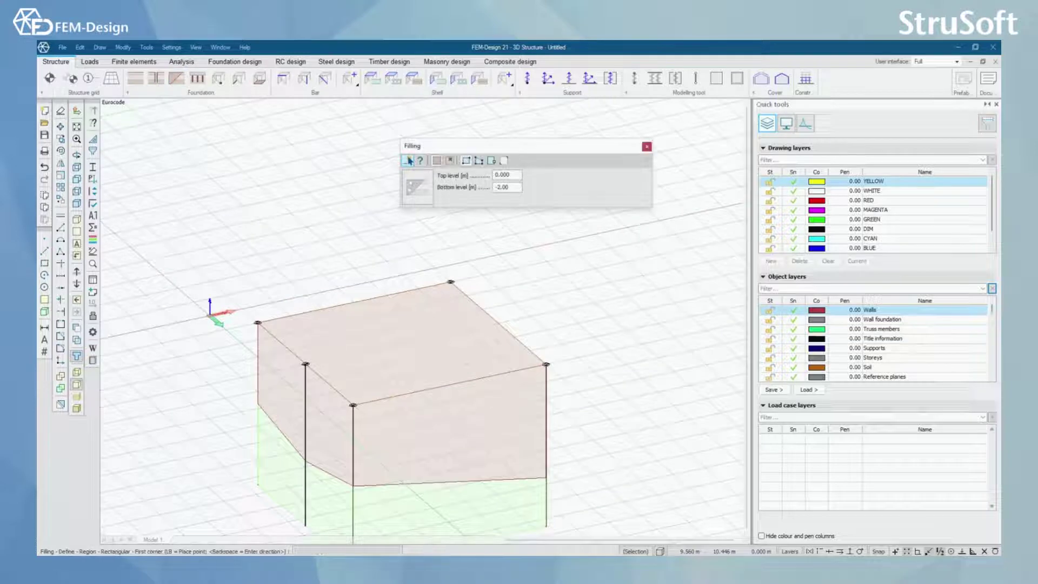
pyautogui.click(422, 189)
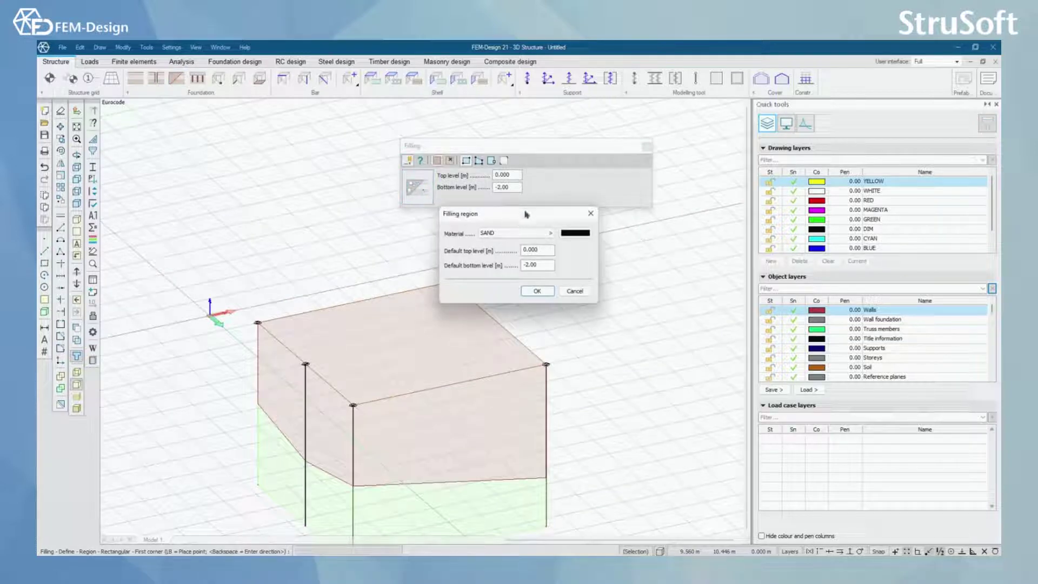
pyautogui.moveTo(525, 215); pyautogui.dragTo(580, 242)
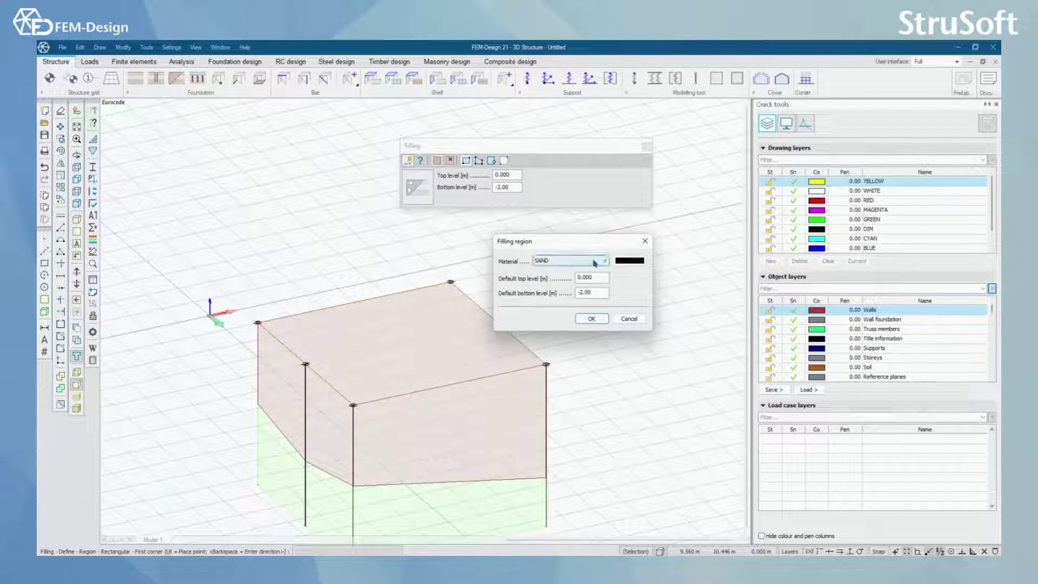
pyautogui.moveTo(597, 278); pyautogui.dragTo(571, 272)
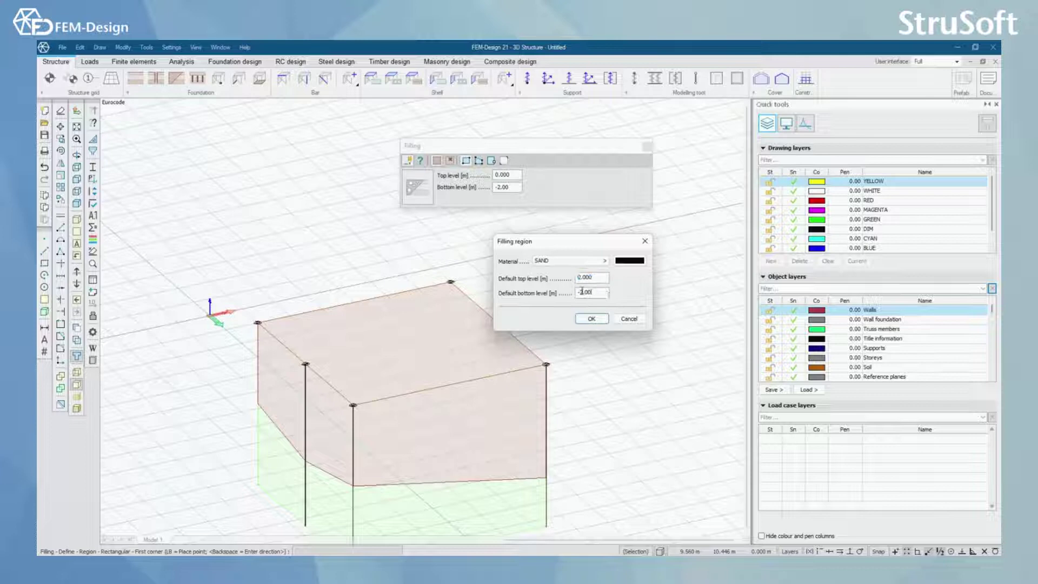
pyautogui.click(644, 241)
# Switch to wireframe display and draw a rectangular filling from level 0.000 to -2.00 m over about a third of the soil block along its far X edge
pyautogui.scroll(2, 516, 319)
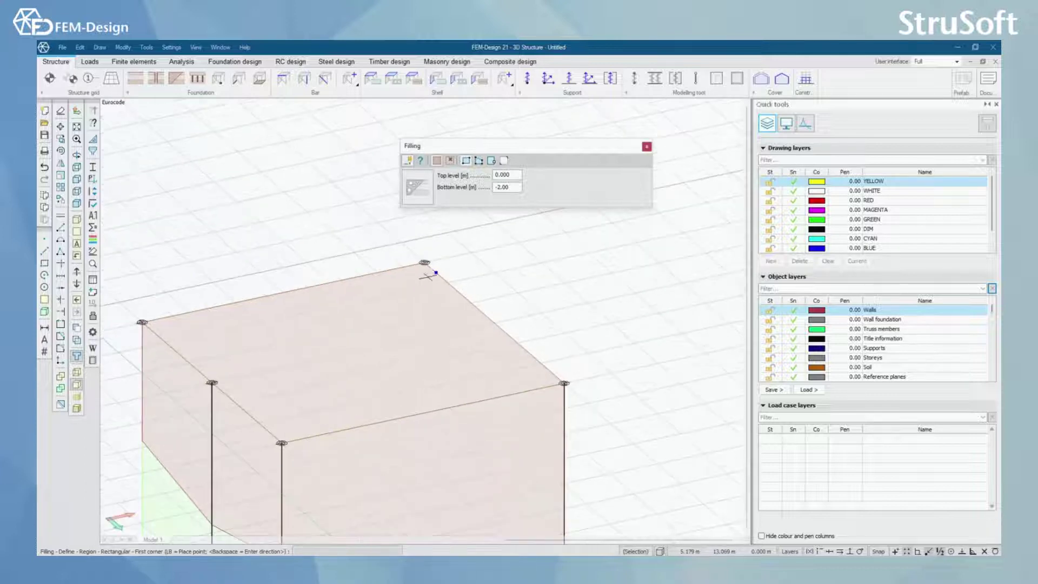
pyautogui.click(425, 262)
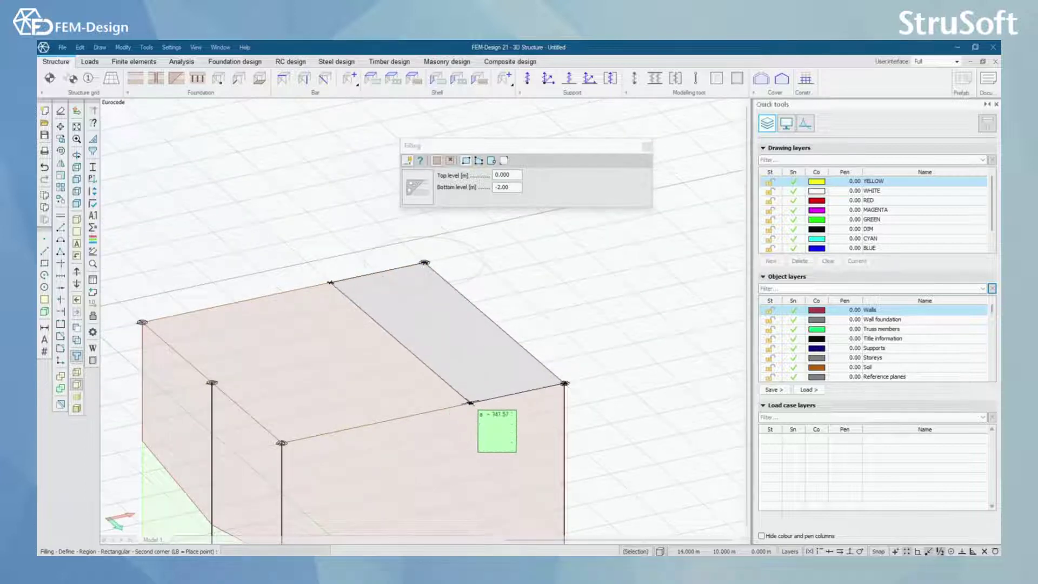
pyautogui.click(282, 442)
pyautogui.click(77, 373)
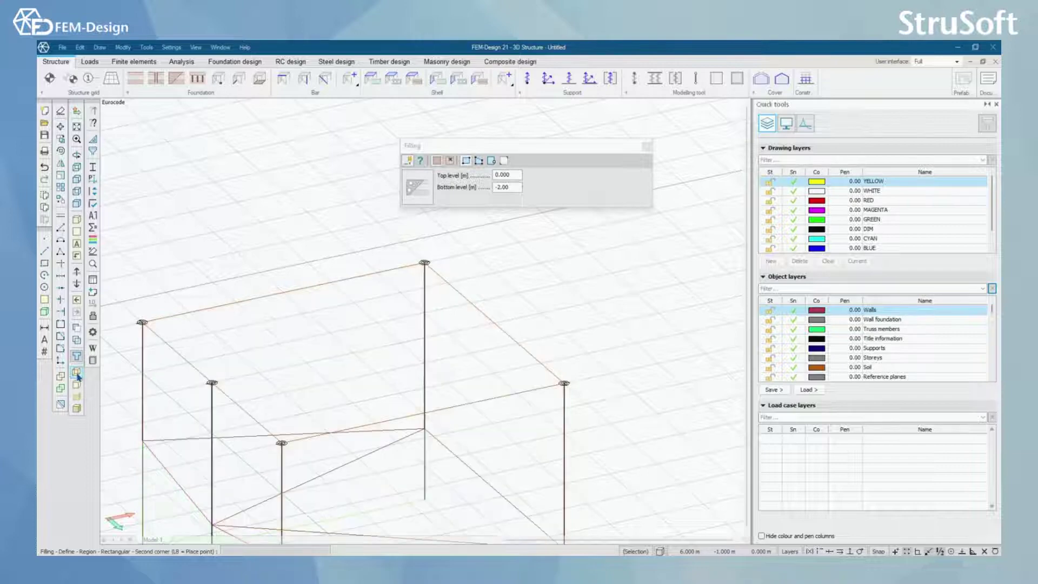
pyautogui.click(424, 262)
pyautogui.click(470, 401)
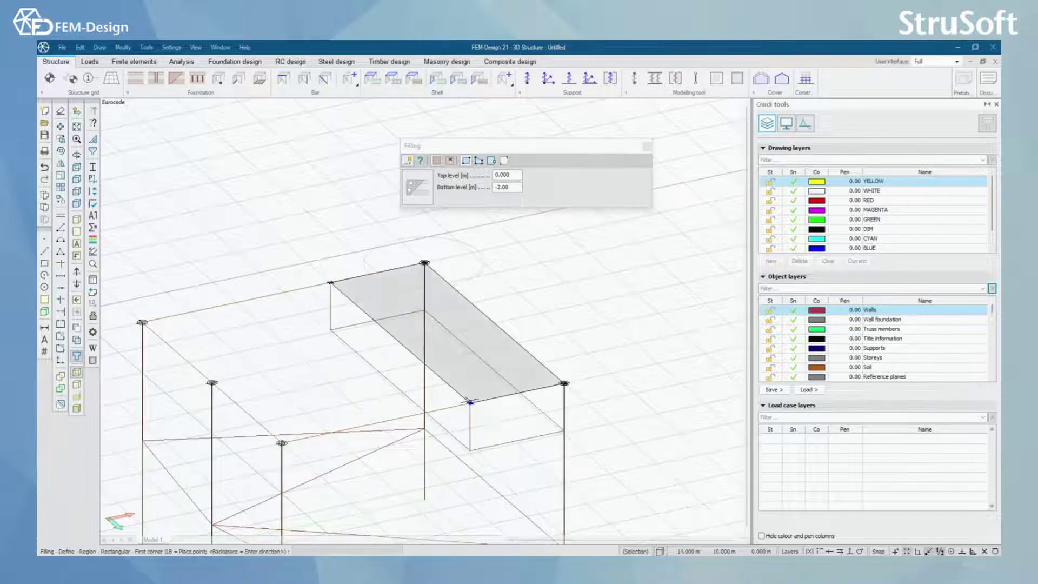
pyautogui.scroll(-2, 470, 401)
pyautogui.keyDown('shift'); pyautogui.moveTo(470, 402); pyautogui.dragTo(490, 386, button='middle'); pyautogui.keyUp('shift')
pyautogui.moveTo(491, 385); pyautogui.dragTo(395, 394)
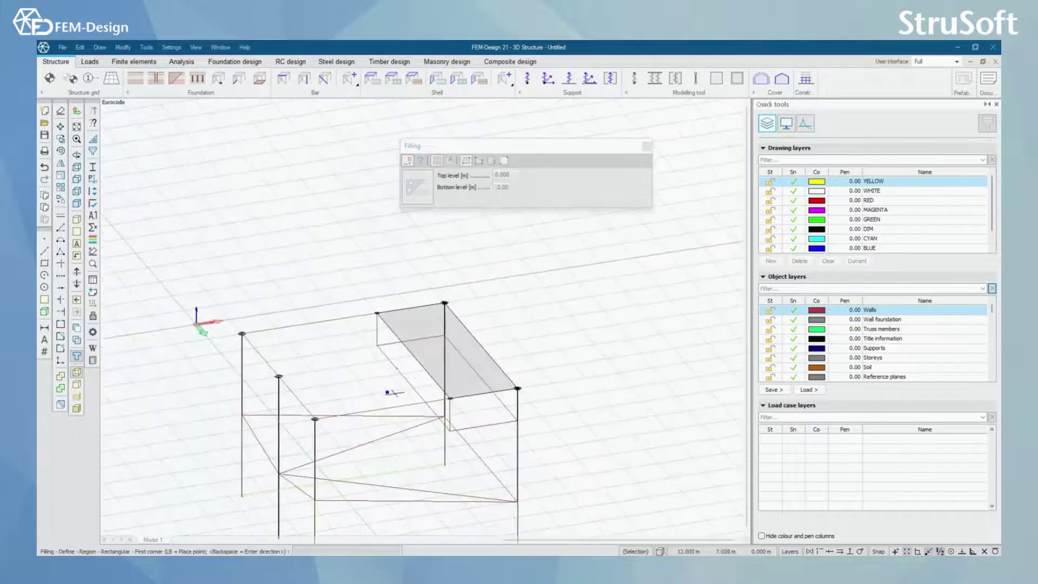
pyautogui.scroll(6, 384, 277)
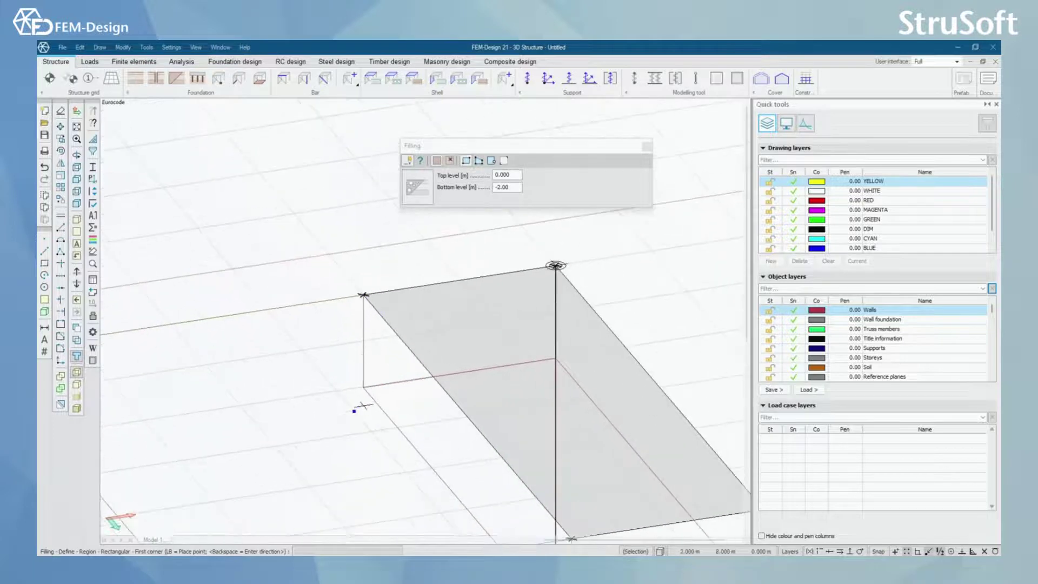
pyautogui.scroll(-4, 359, 335)
pyautogui.keyDown('shift'); pyautogui.moveTo(399, 411); pyautogui.dragTo(439, 417, button='middle'); pyautogui.keyUp('shift')
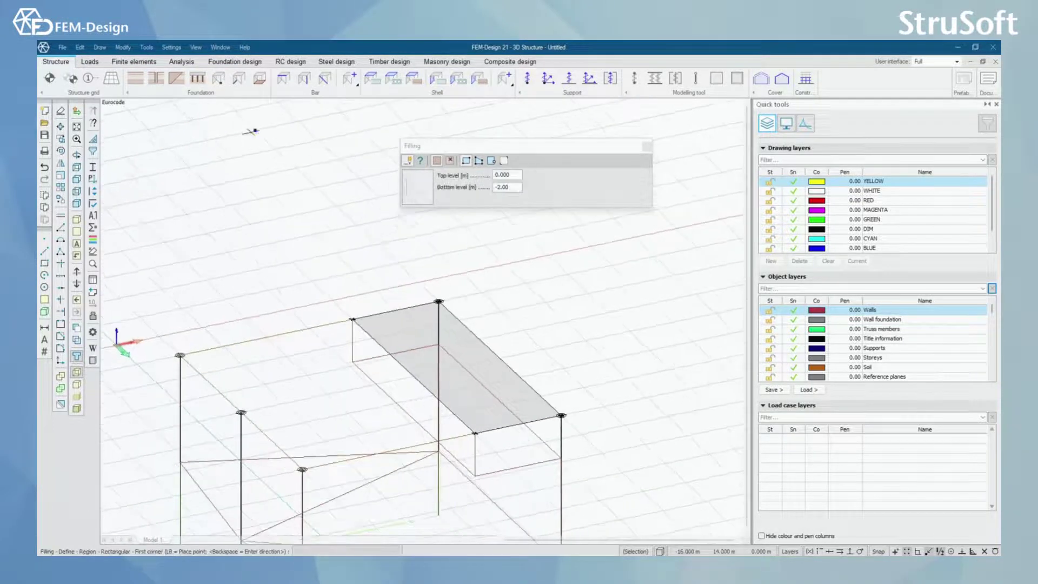
pyautogui.click(647, 146)
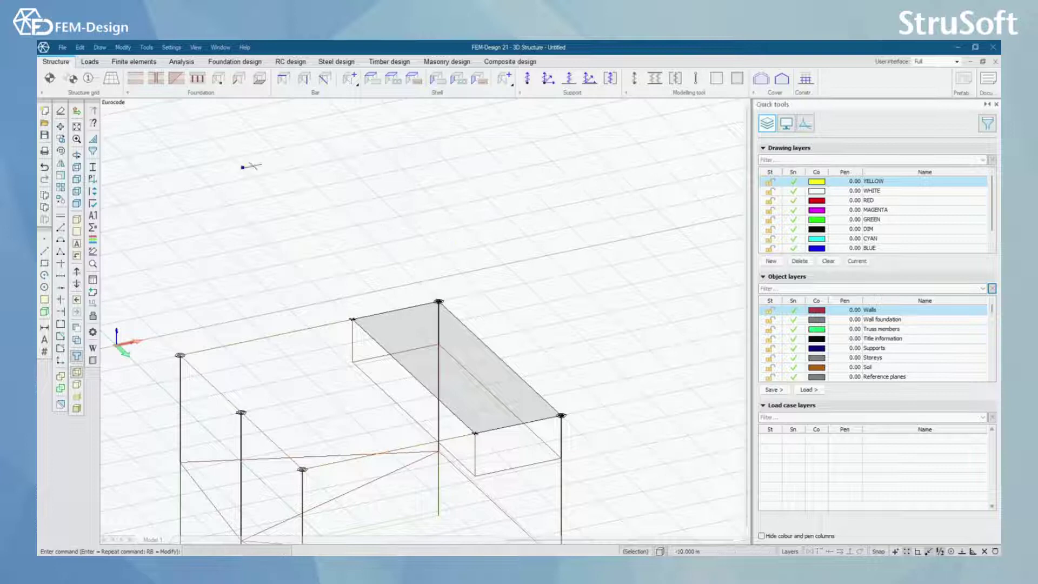
# Open the Pile tool and review the default general, section, material, end condition and soil spring settings
pyautogui.click(199, 80)
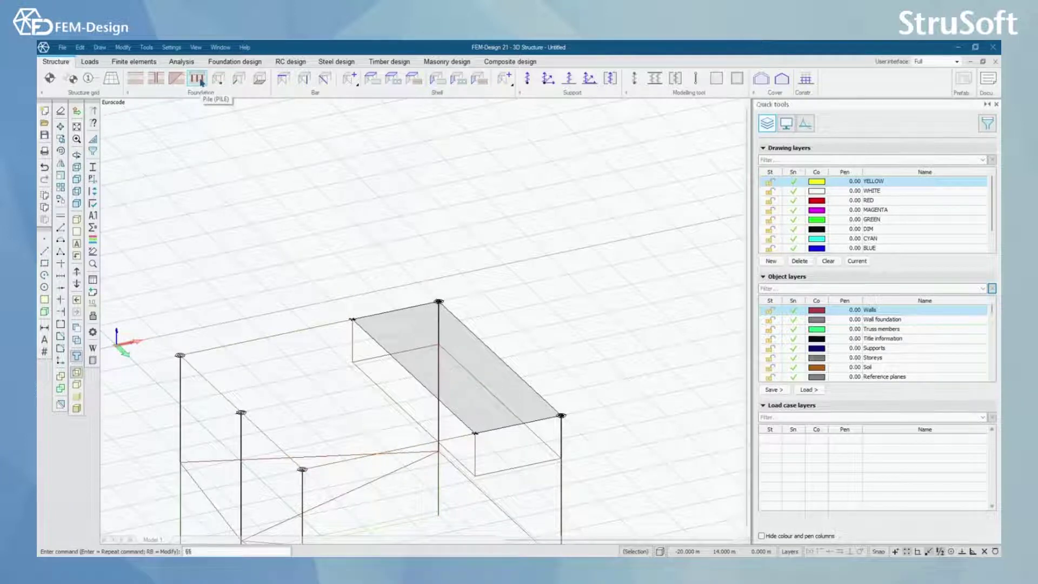
pyautogui.click(199, 80)
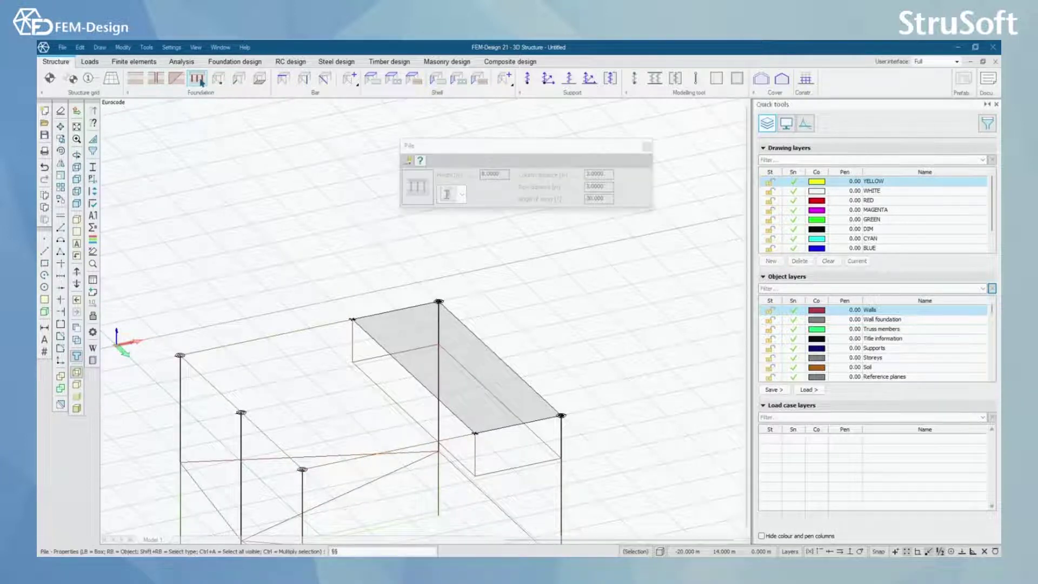
pyautogui.click(408, 162)
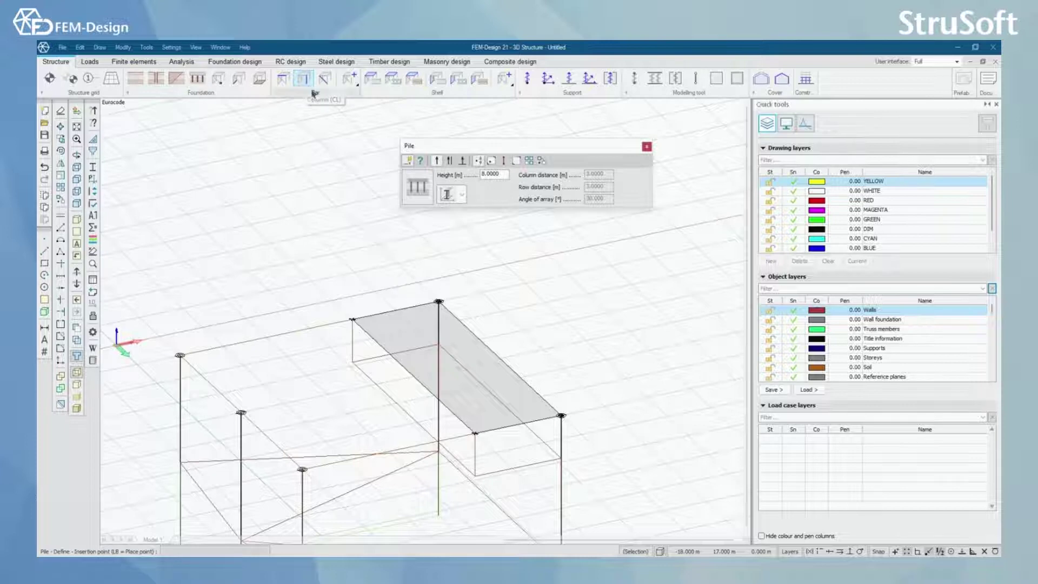
pyautogui.click(422, 190)
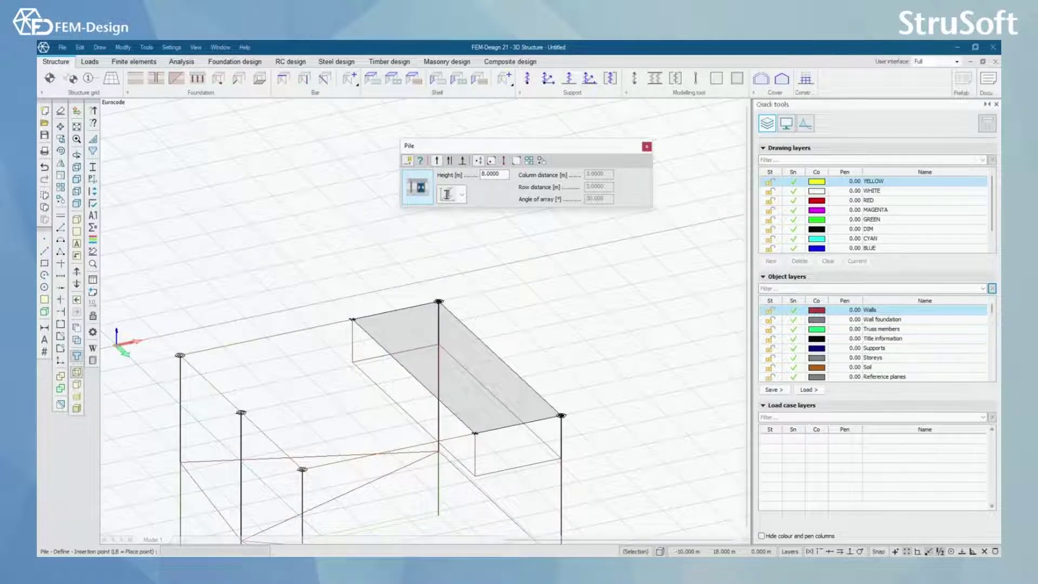
pyautogui.moveTo(493, 135); pyautogui.dragTo(243, 131)
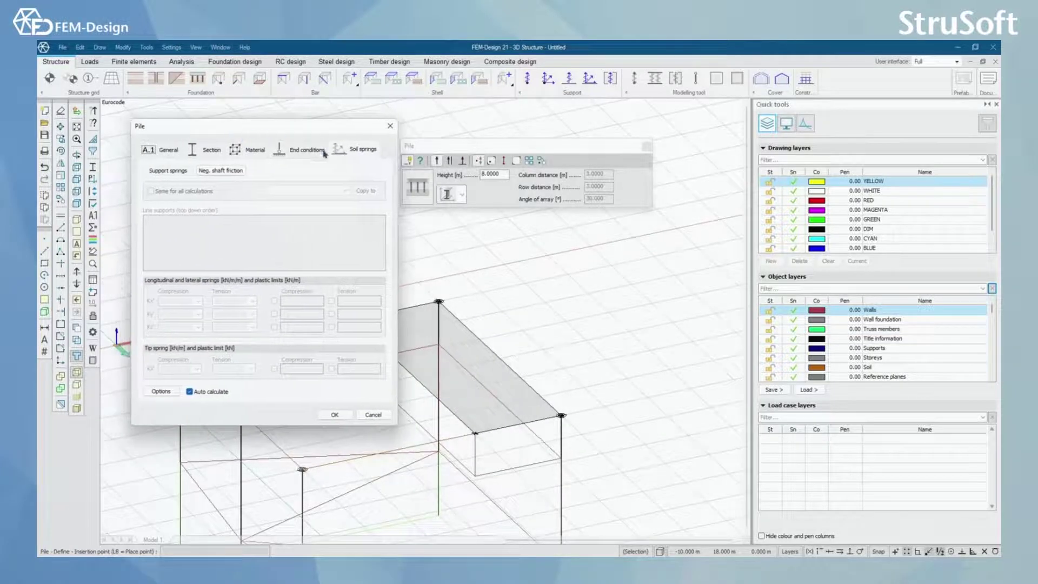
pyautogui.click(169, 150)
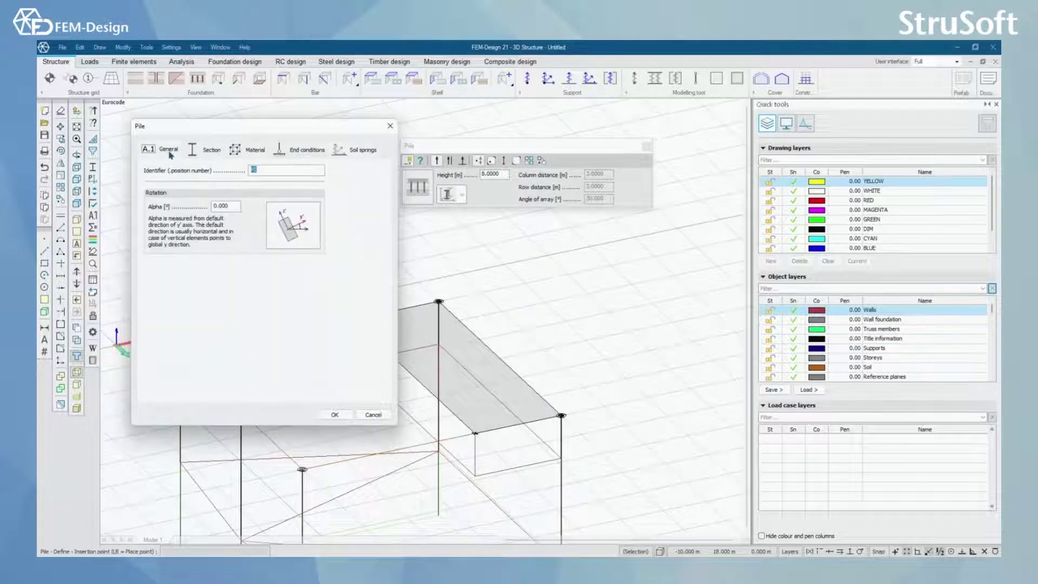
pyautogui.click(207, 151)
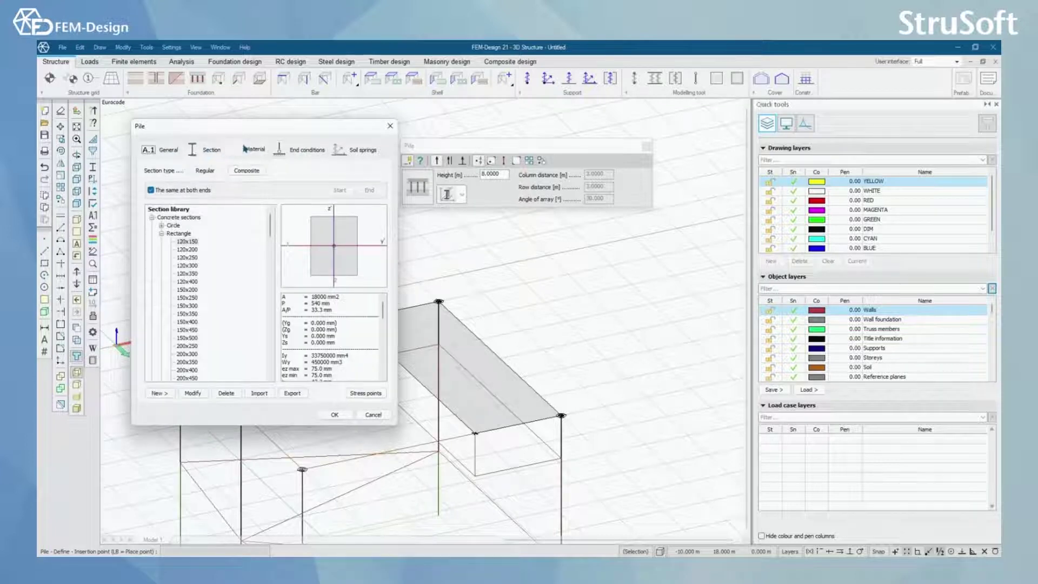
pyautogui.click(238, 152)
pyautogui.click(306, 154)
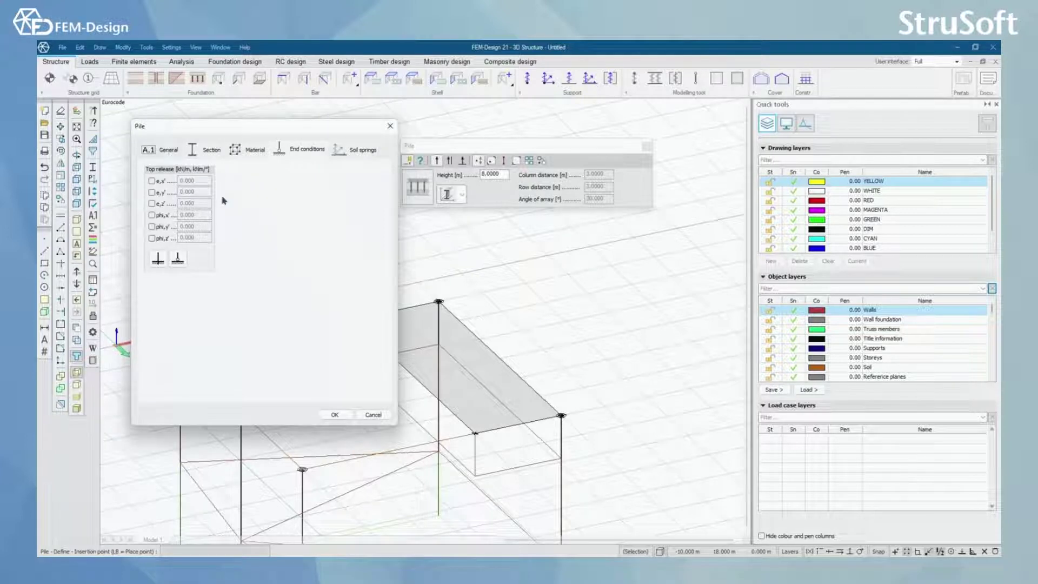
pyautogui.click(363, 151)
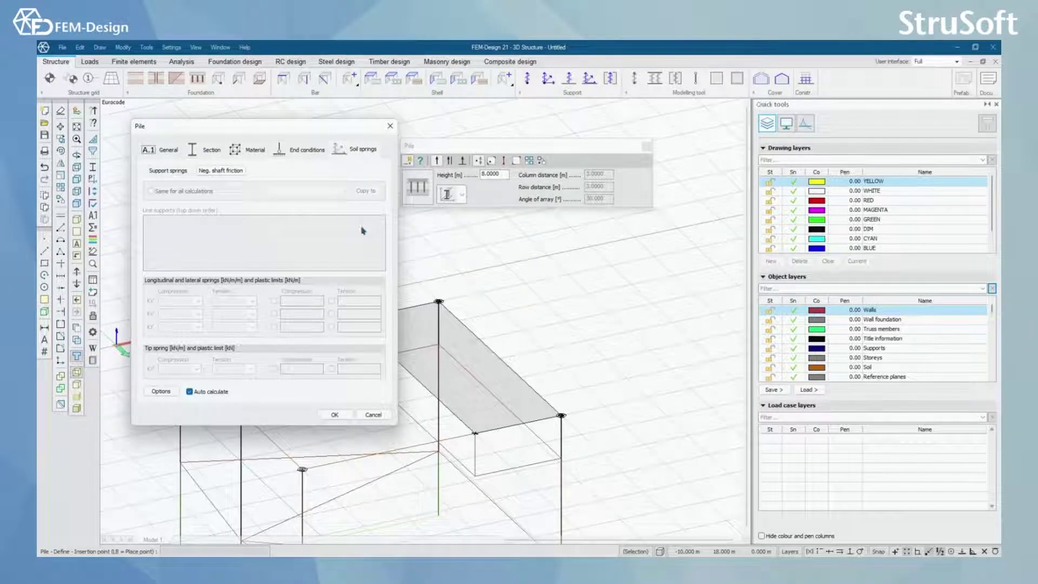
pyautogui.moveTo(283, 126); pyautogui.dragTo(254, 117)
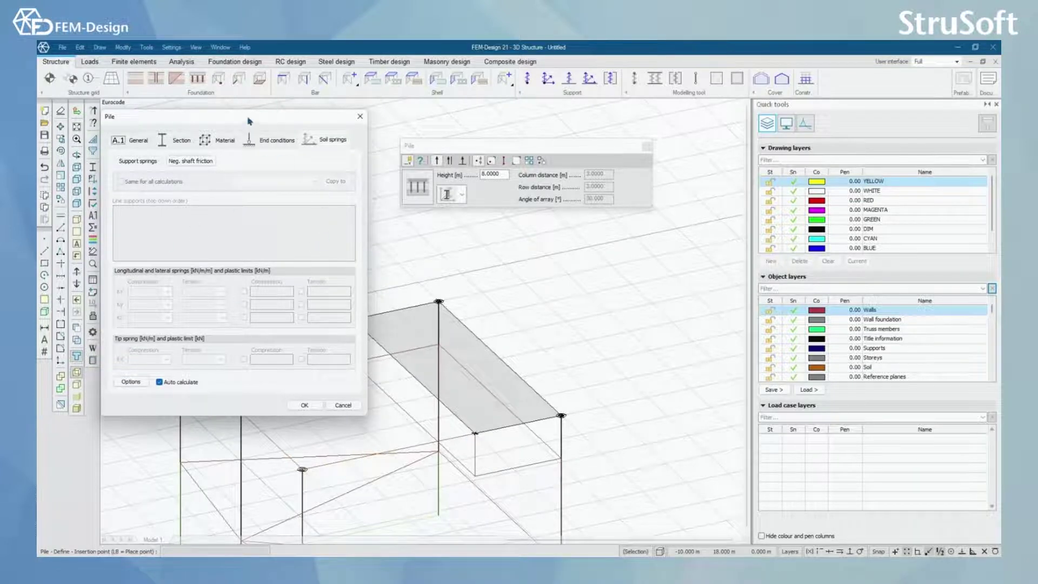
pyautogui.moveTo(250, 120); pyautogui.dragTo(268, 107)
pyautogui.click(377, 103)
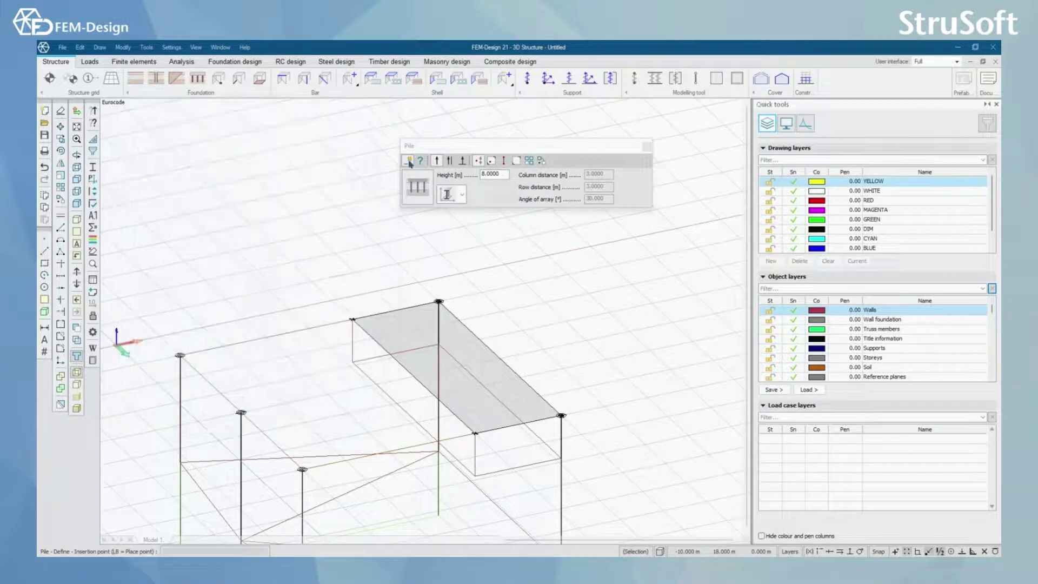
# Place an 8 m high pile inside the soil block at about X 4 m, Y 4 m
pyautogui.moveTo(332, 407); pyautogui.dragTo(491, 341, button='middle')
pyautogui.scroll(2, 491, 341)
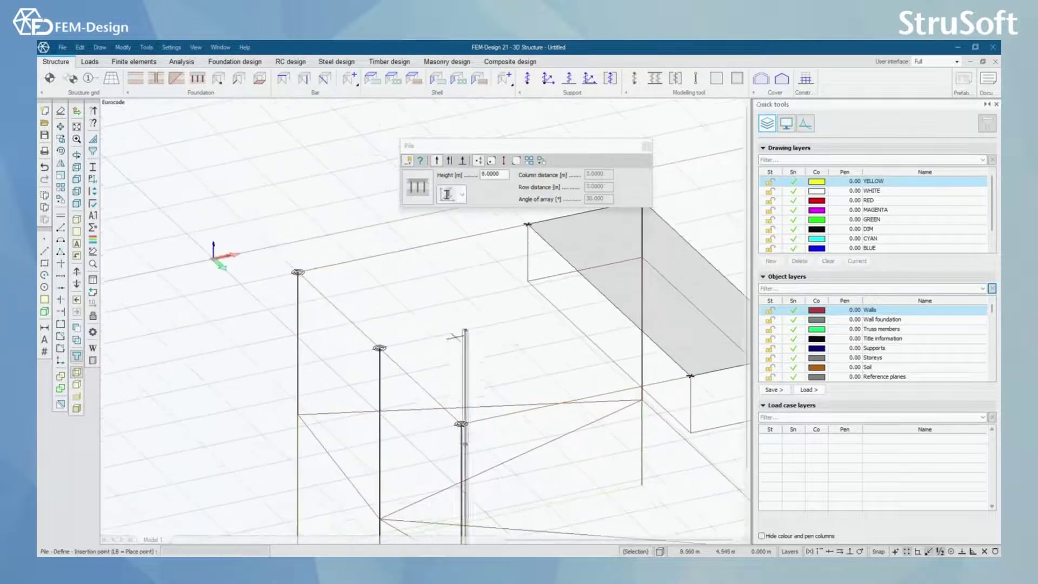
pyautogui.click(397, 285)
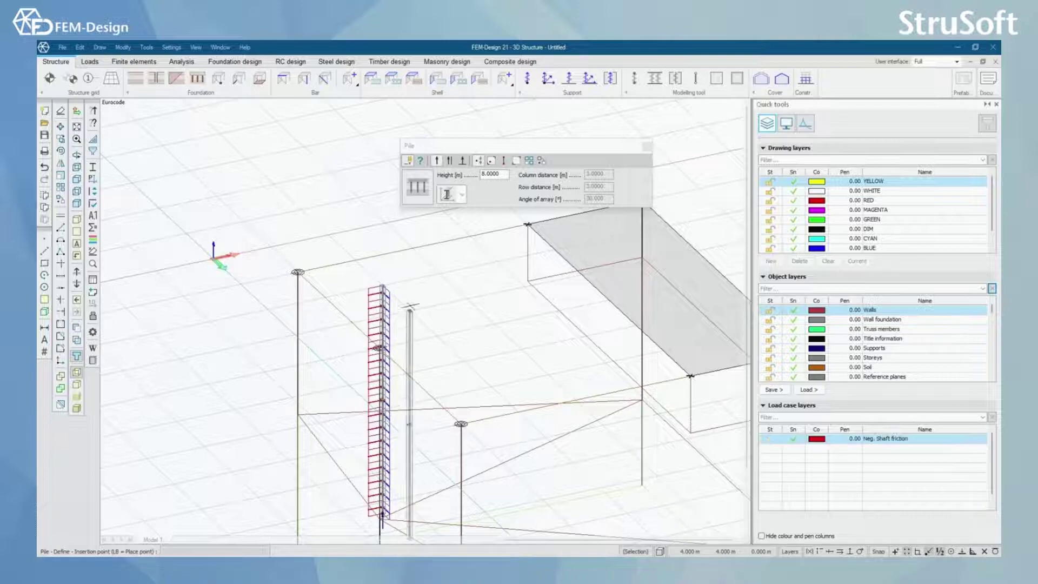
pyautogui.scroll(-3, 402, 352)
pyautogui.keyDown('shift'); pyautogui.moveTo(371, 365); pyautogui.dragTo(352, 342, button='middle'); pyautogui.keyUp('shift')
pyautogui.scroll(3, 352, 342)
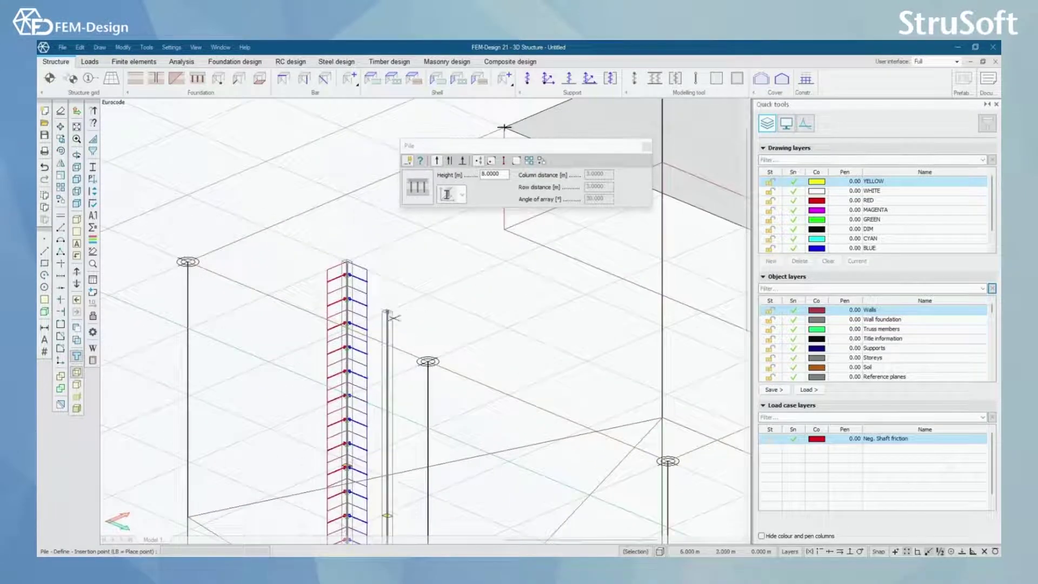
pyautogui.scroll(-4, 352, 296)
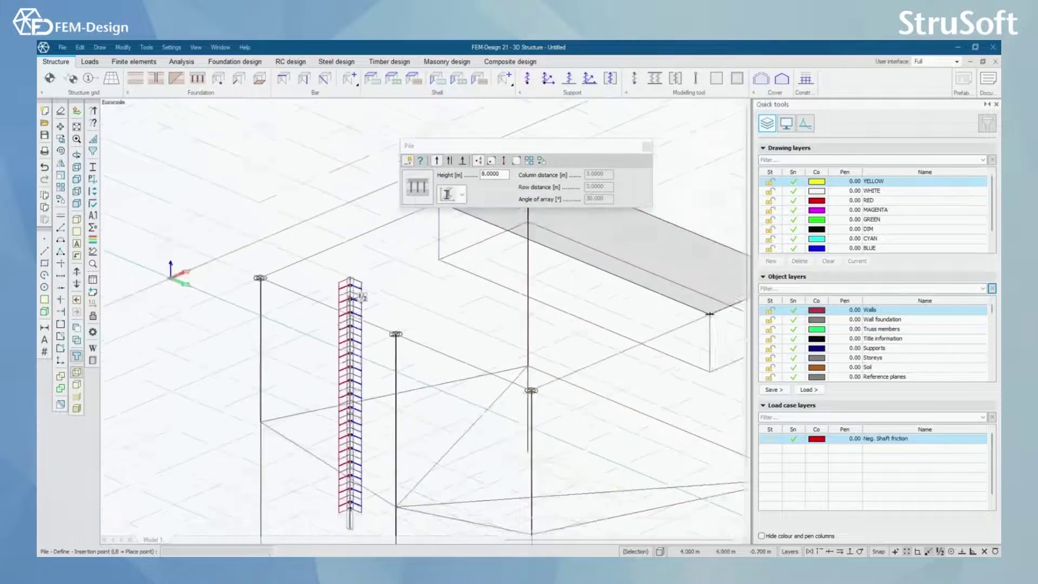
# Open the placed pile's properties and review the soil spring line supports, including stiffnesses, plastic limits and tip spring
pyautogui.keyDown('shift'); pyautogui.moveTo(405, 365); pyautogui.dragTo(369, 397, button='middle'); pyautogui.keyUp('shift')
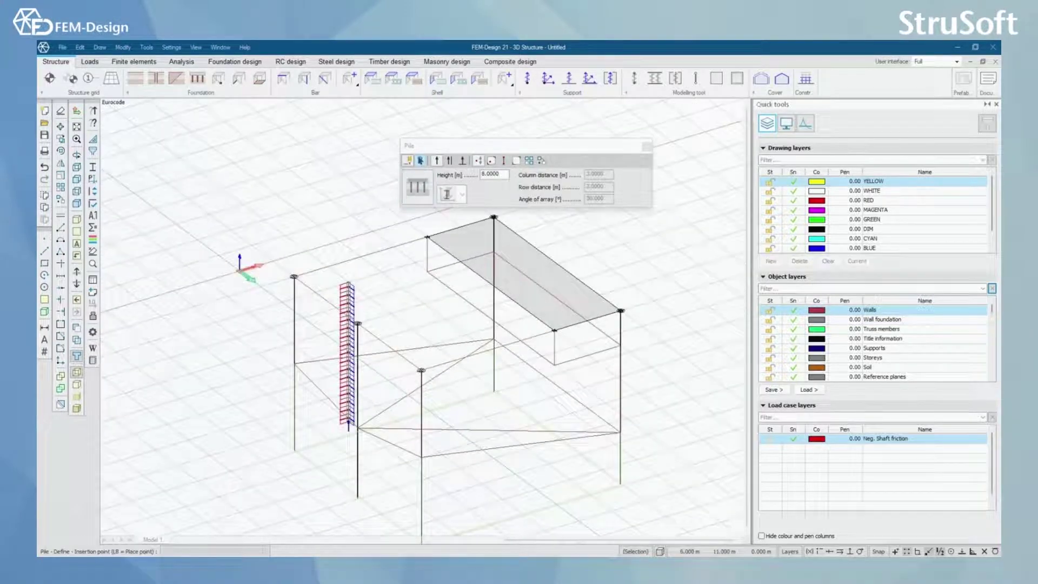
pyautogui.click(420, 160)
pyautogui.scroll(2, 372, 290)
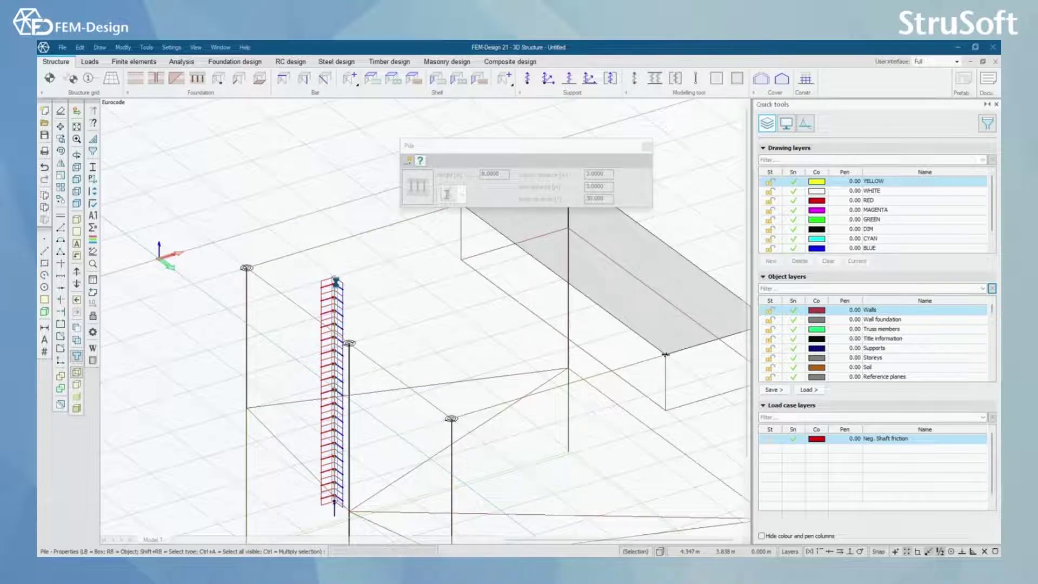
pyautogui.click(335, 281)
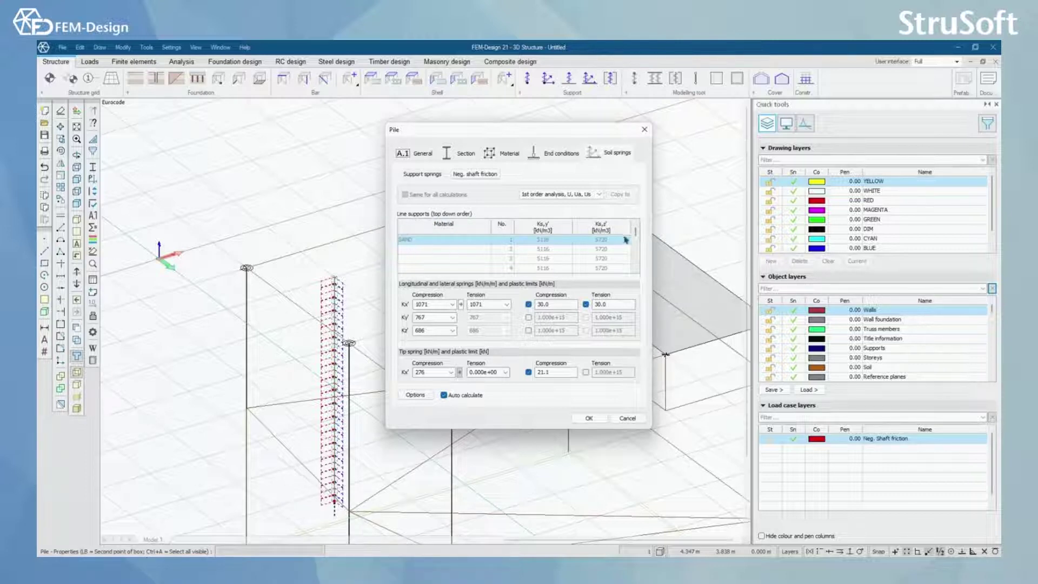
pyautogui.moveTo(635, 229)
pyautogui.mouseDown()
pyautogui.moveTo(635, 271)
pyautogui.moveTo(633, 229)
pyautogui.mouseUp()
pyautogui.click(588, 420)
pyautogui.scroll(-5, 541, 422)
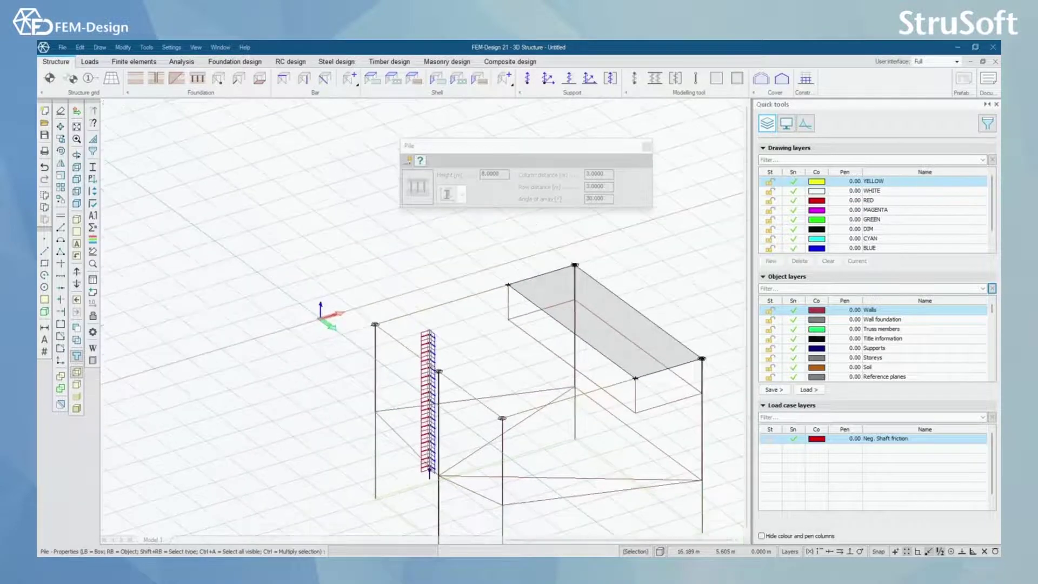
pyautogui.scroll(-3, 530, 405)
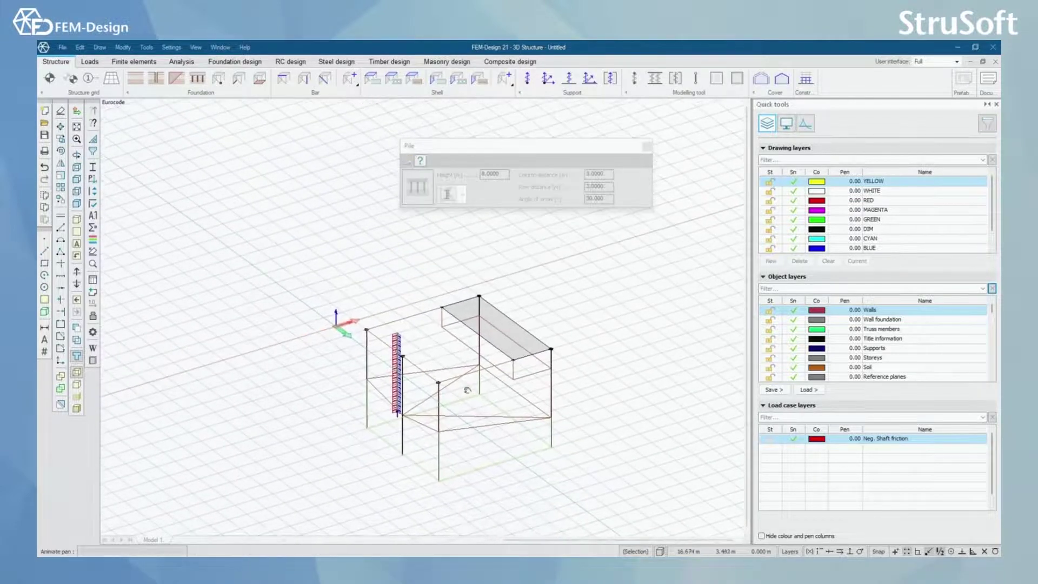
pyautogui.scroll(2, 450, 392)
pyautogui.keyDown('shift'); pyautogui.moveTo(450, 395); pyautogui.dragTo(461, 399, button='middle'); pyautogui.keyUp('shift')
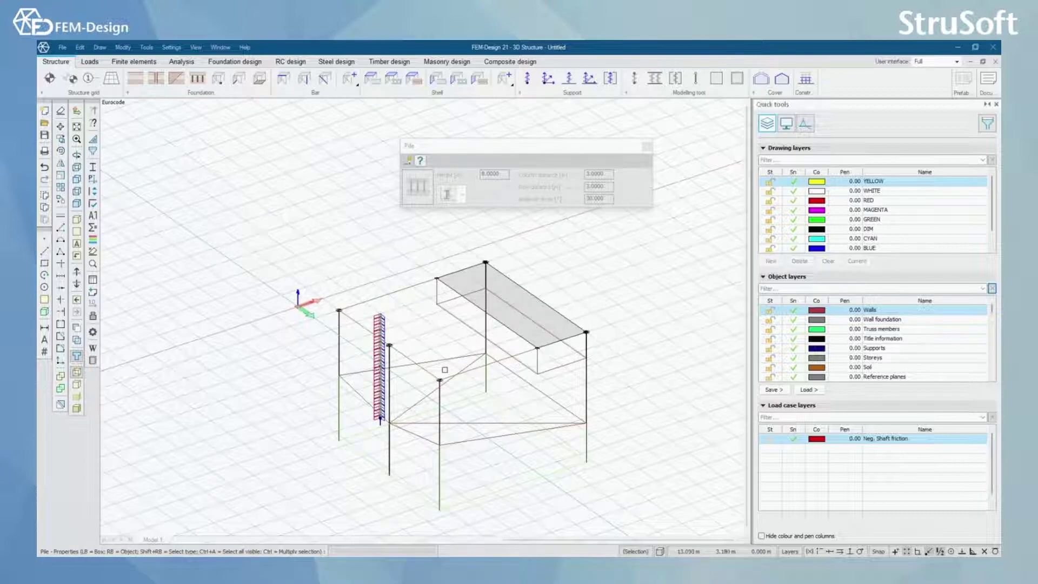
pyautogui.scroll(2, 442, 369)
pyautogui.scroll(-2, 443, 369)
pyautogui.keyDown('shift'); pyautogui.moveTo(442, 369); pyautogui.dragTo(455, 369, button='middle'); pyautogui.keyUp('shift')
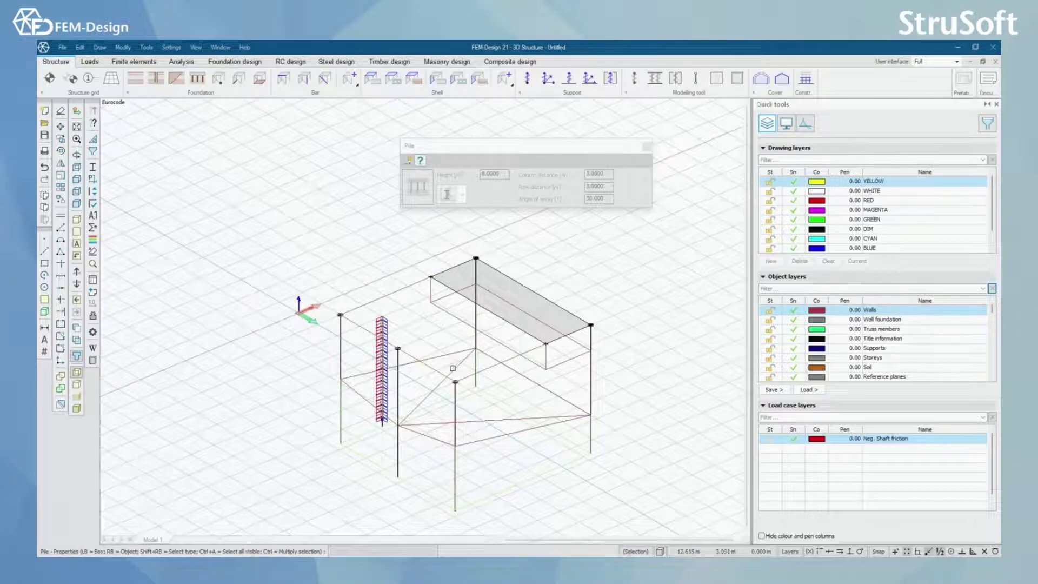